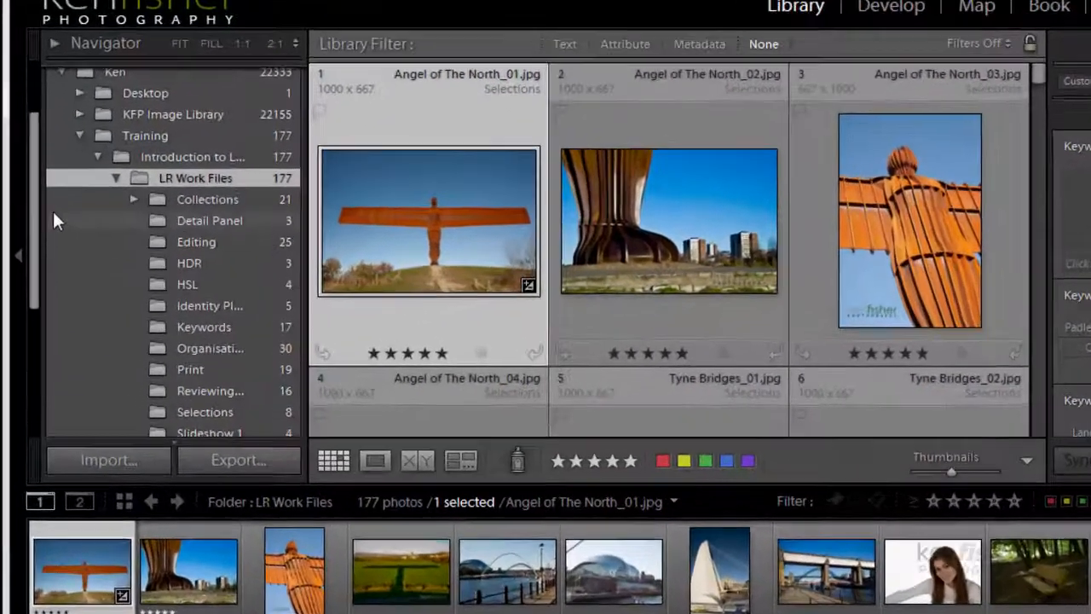
Expand the Smart Collections set and show the photos in the Colored Red smart collection
left_click_drag(31, 220, 32, 366)
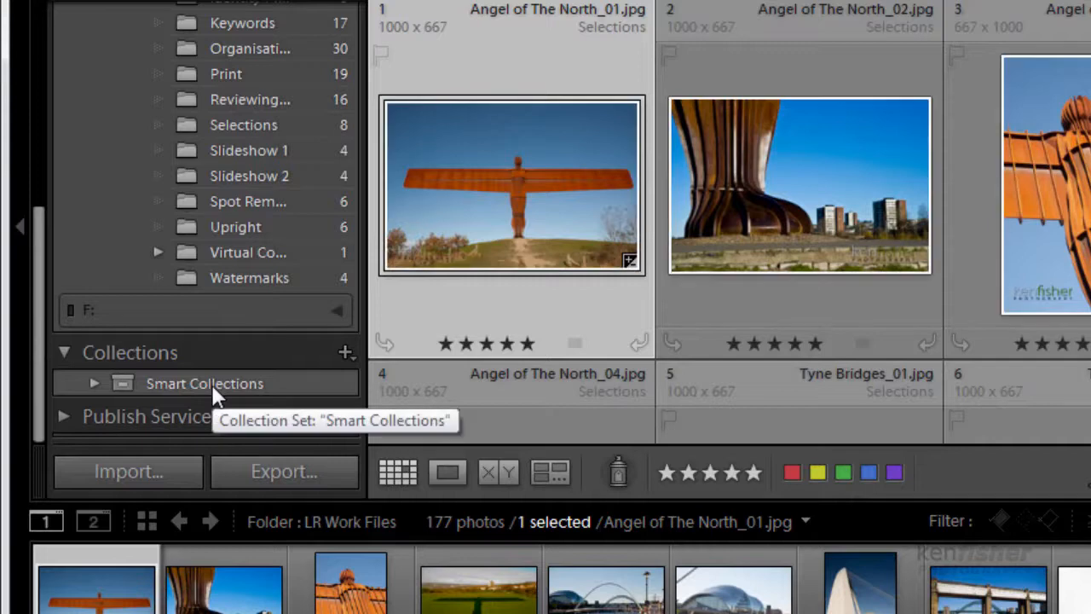
left_click(96, 379)
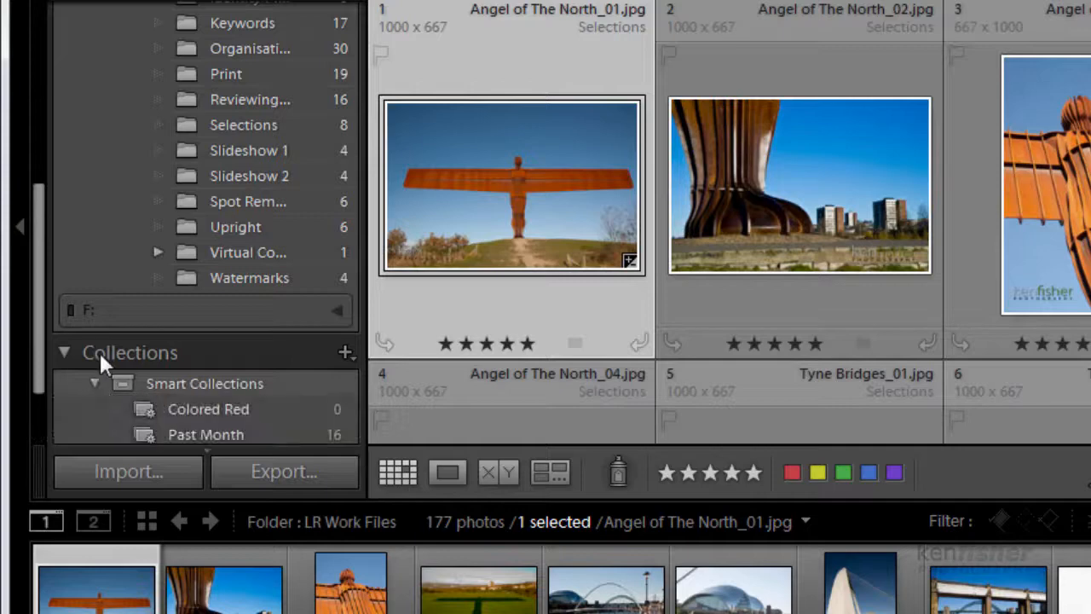
left_click_drag(43, 310, 44, 365)
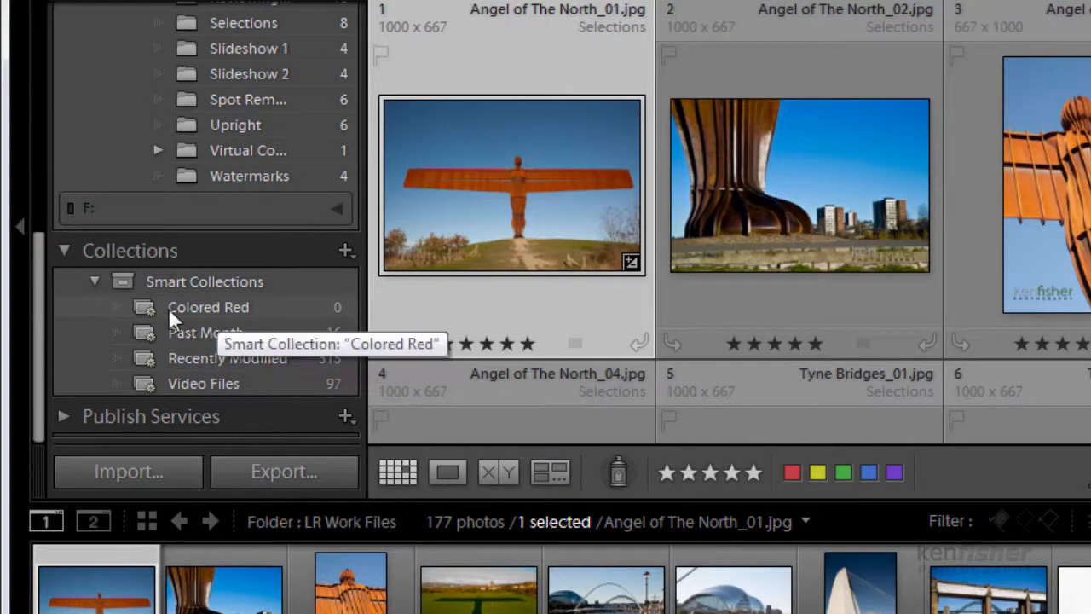
left_click(205, 307)
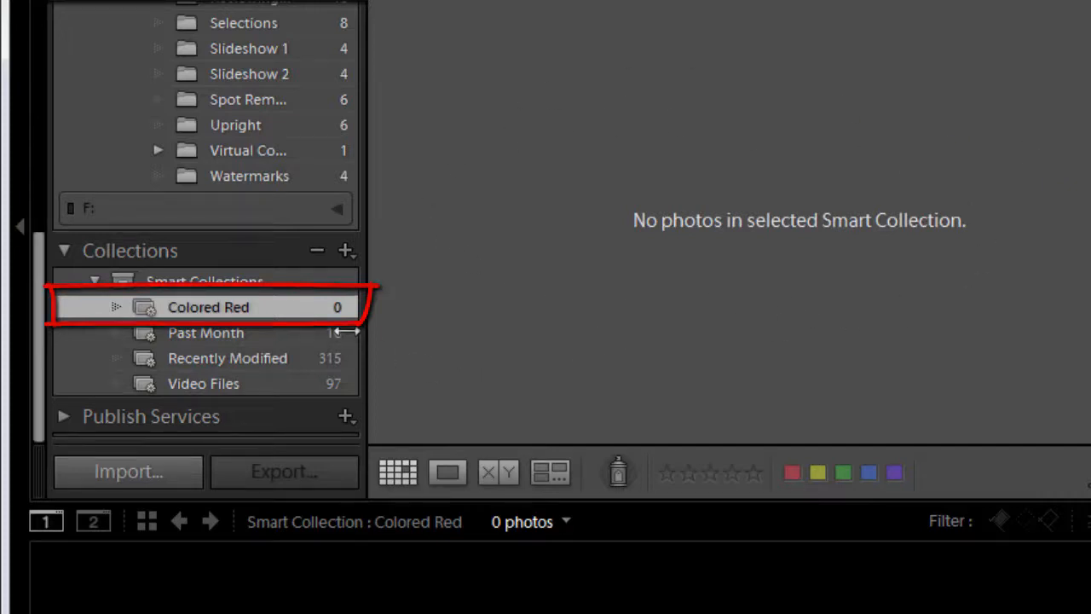
Review the criterion, operator and colour choices in the Colored Red smart collection's rule, then save it as Label Color is red
right_click(211, 307)
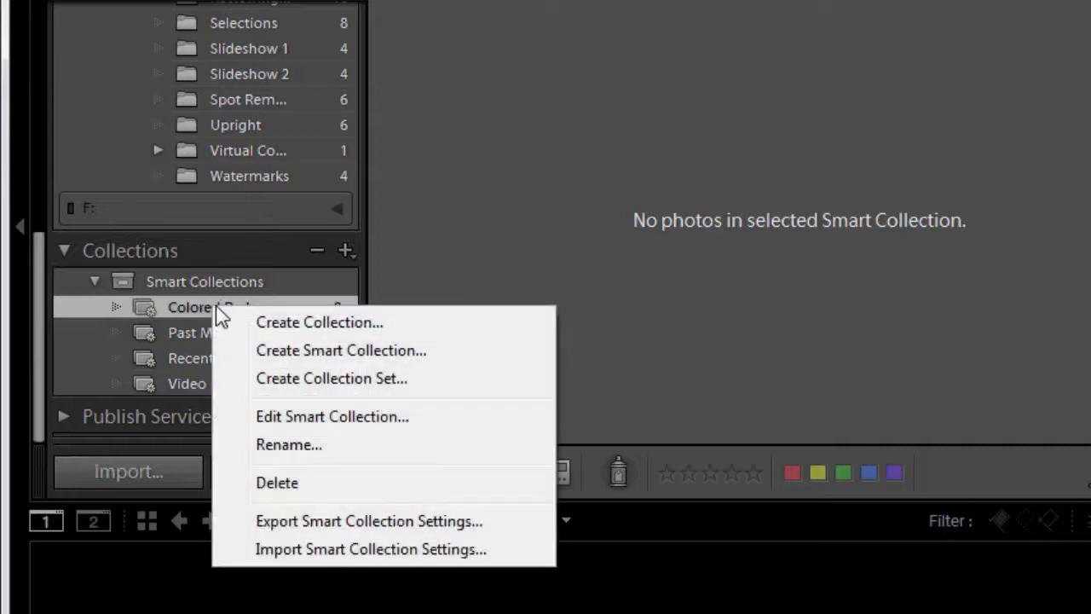
left_click(346, 417)
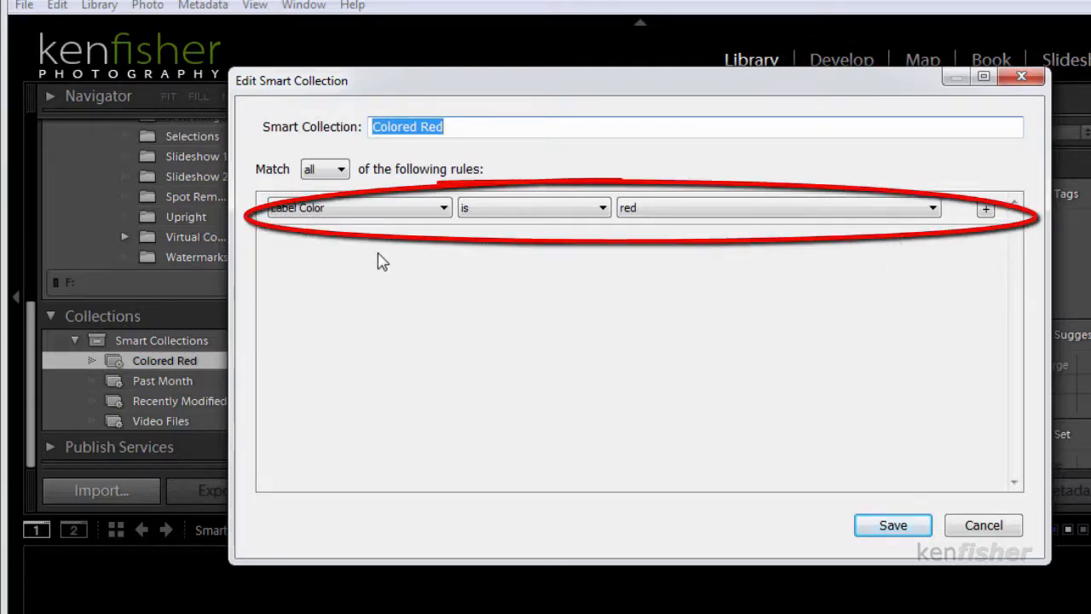
left_click(444, 210)
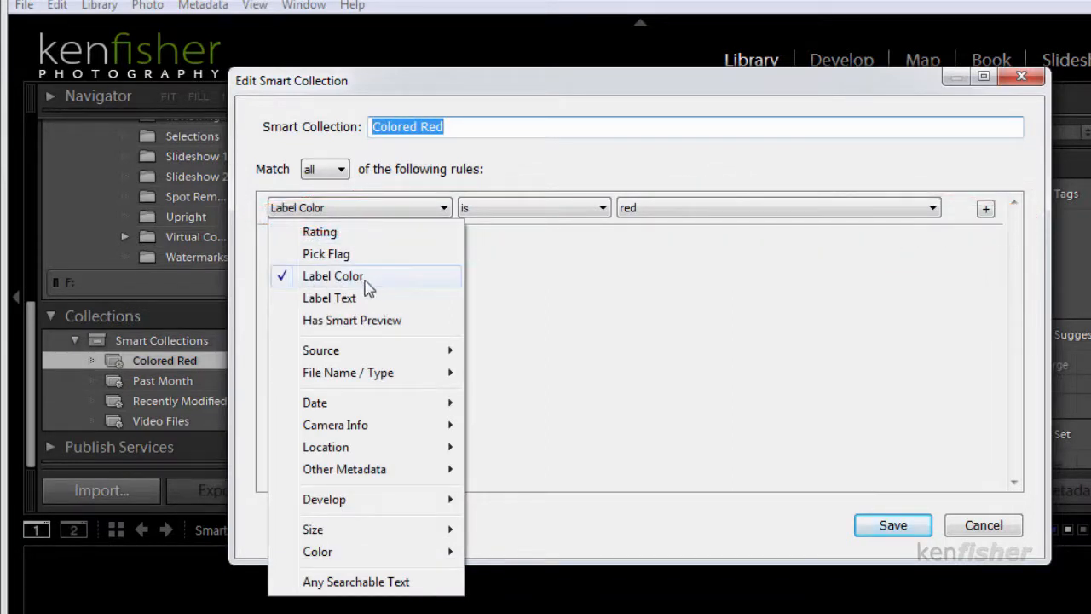
left_click(415, 283)
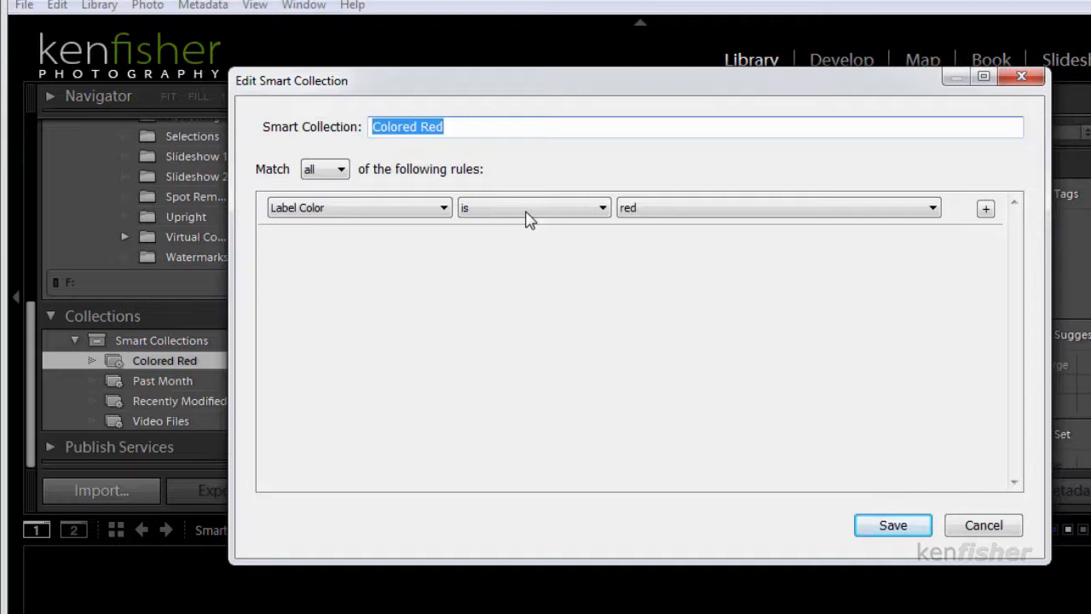
left_click(602, 212)
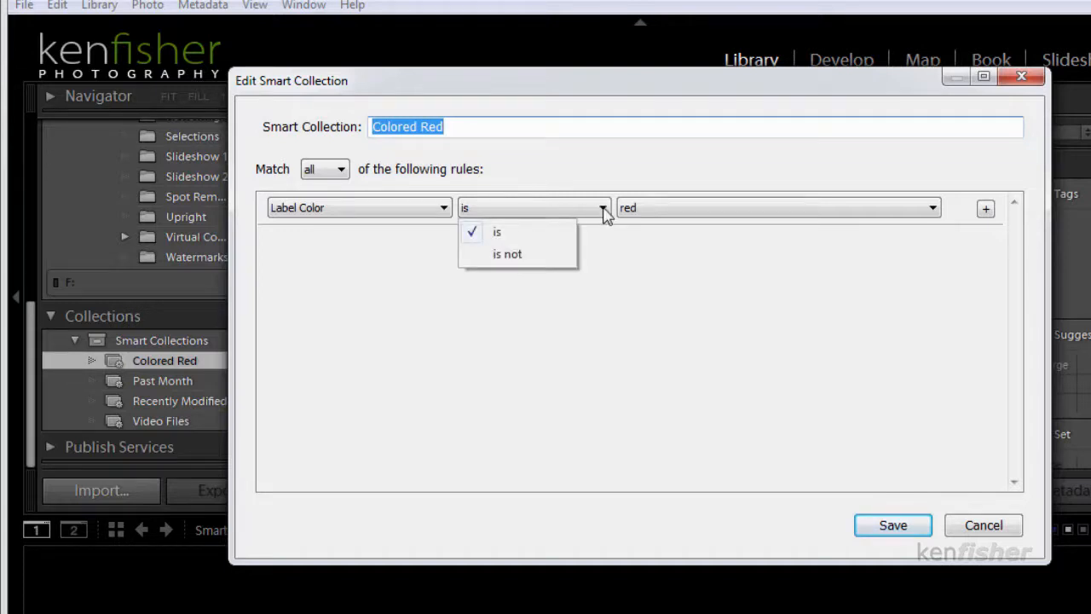
left_click(522, 239)
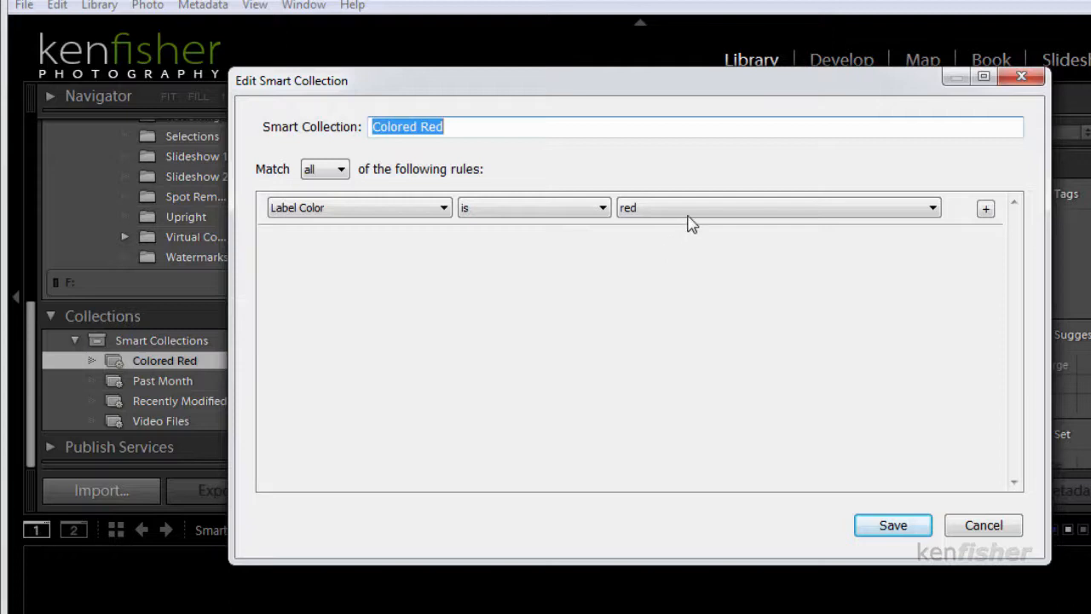
left_click(935, 209)
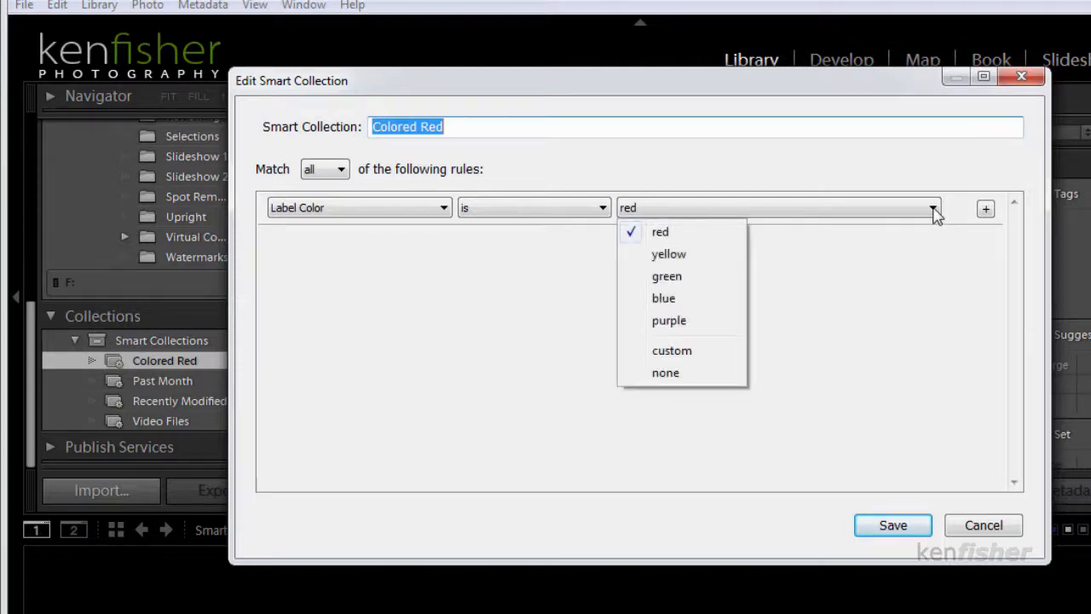
left_click(674, 231)
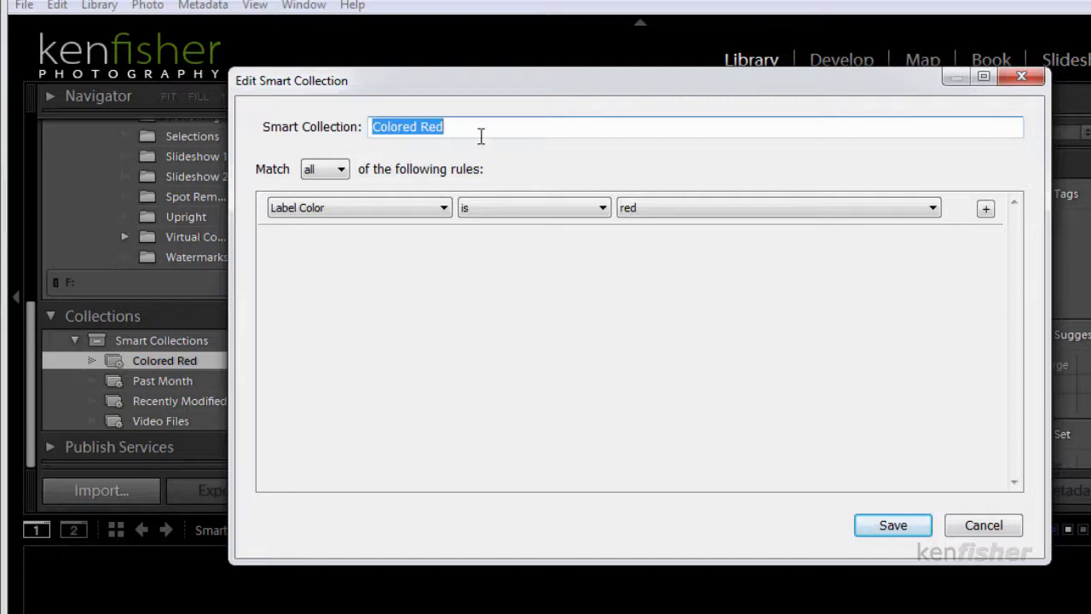
left_click(891, 525)
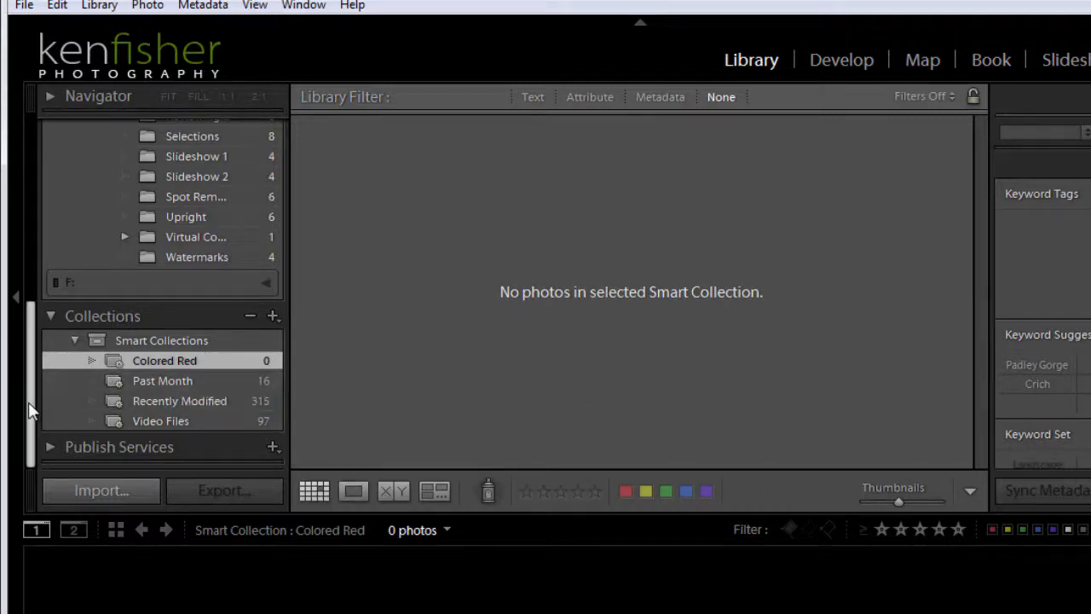
Give Angel of The North_01.jpg in the LR Work Files folder a red colour label and check the Colored Red smart collection
left_click_drag(30, 409, 30, 273)
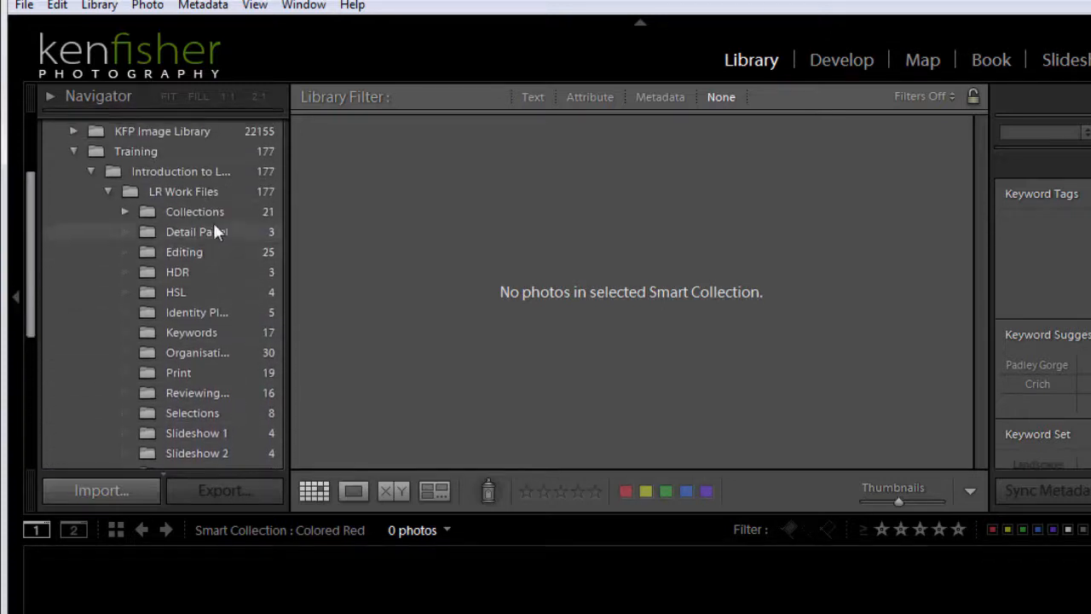
left_click(184, 192)
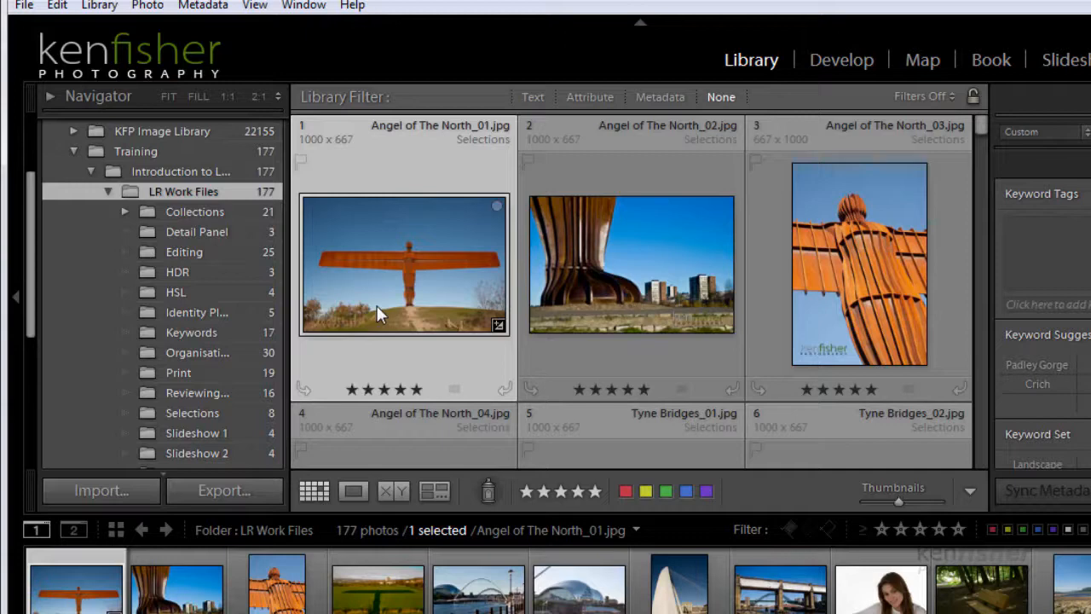
left_click(453, 390)
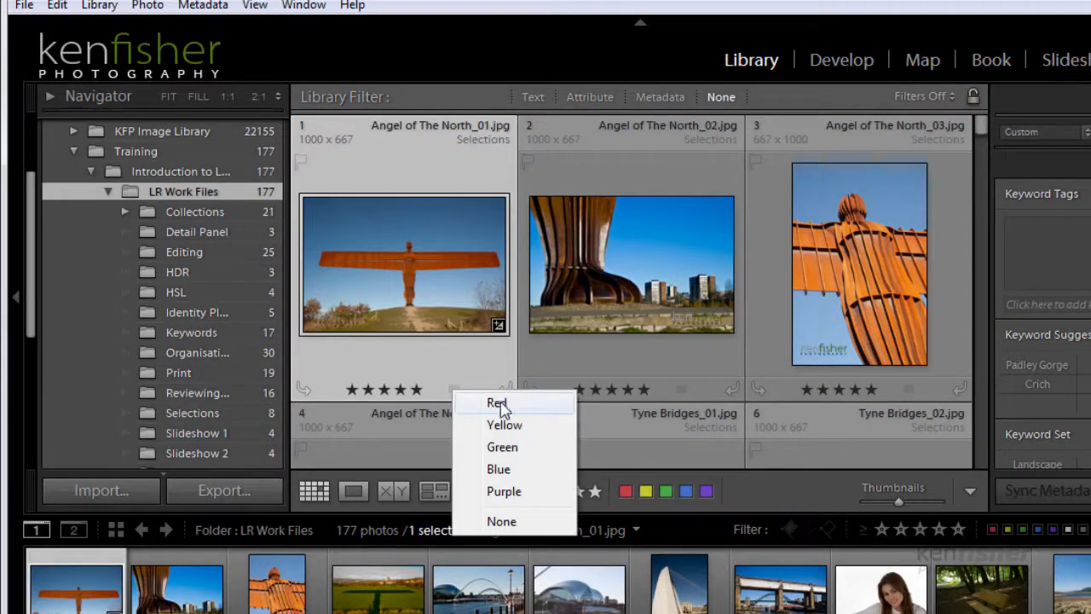
left_click(502, 404)
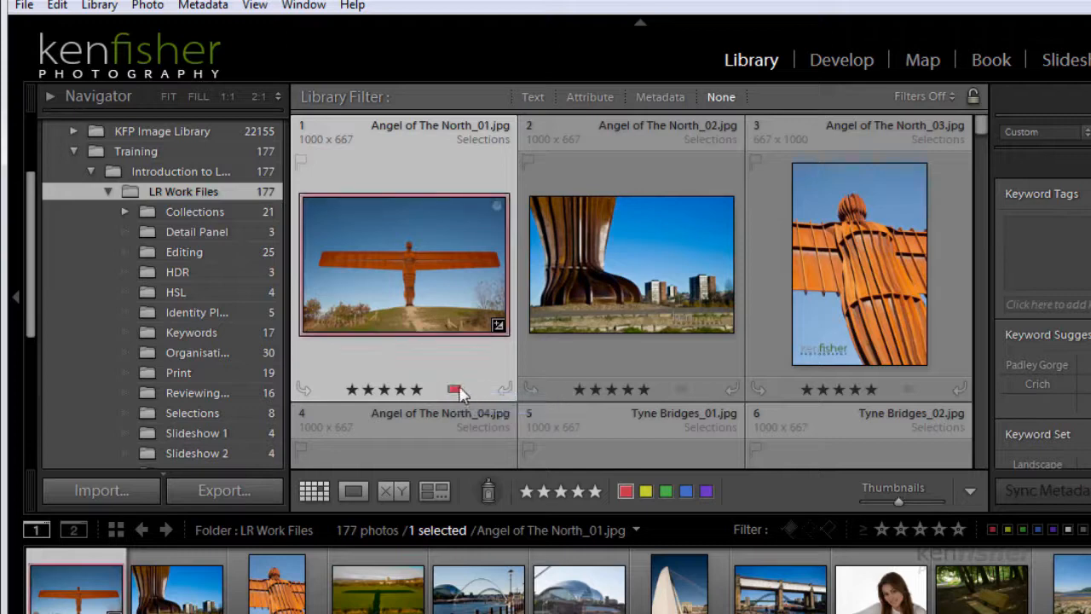
left_click_drag(33, 222, 34, 345)
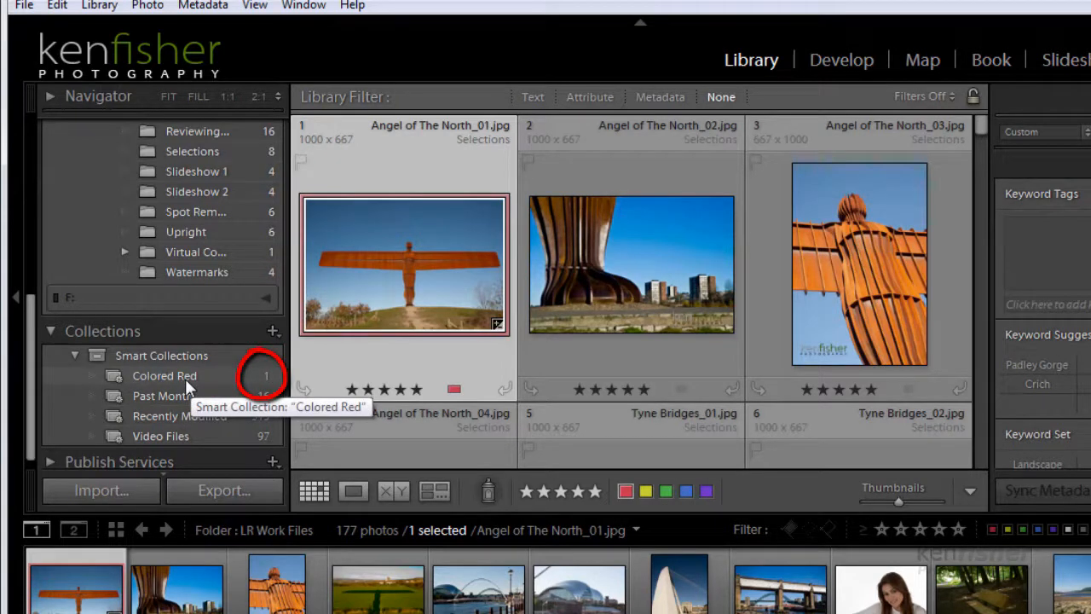
Give Angel of The North_03.jpg a red colour label and show the contents of the Colored Red smart collection
left_click_drag(27, 362, 17, 236)
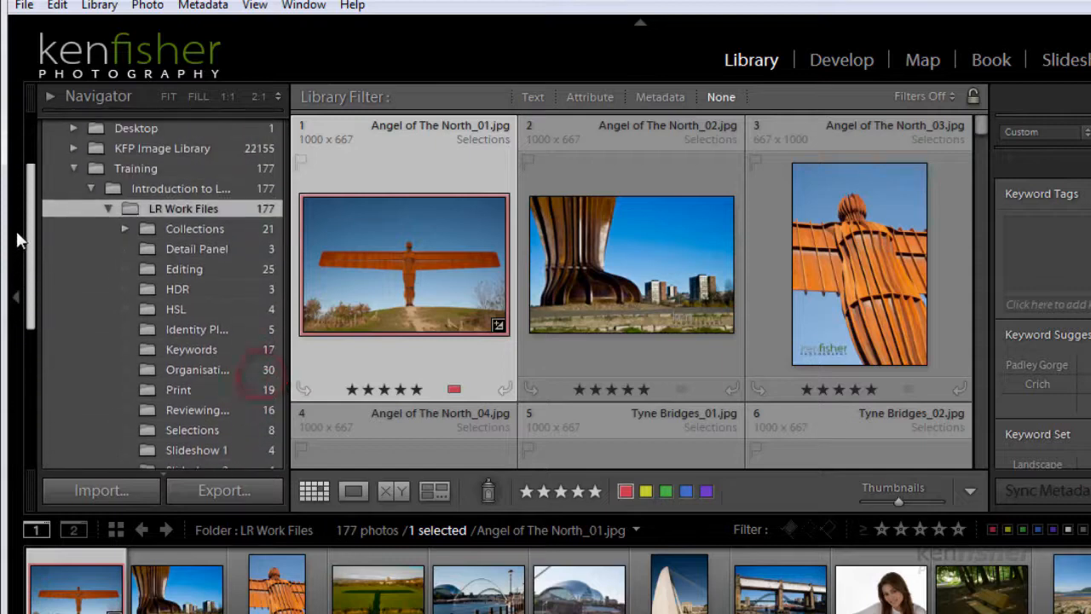
left_click(870, 329)
left_click(909, 389)
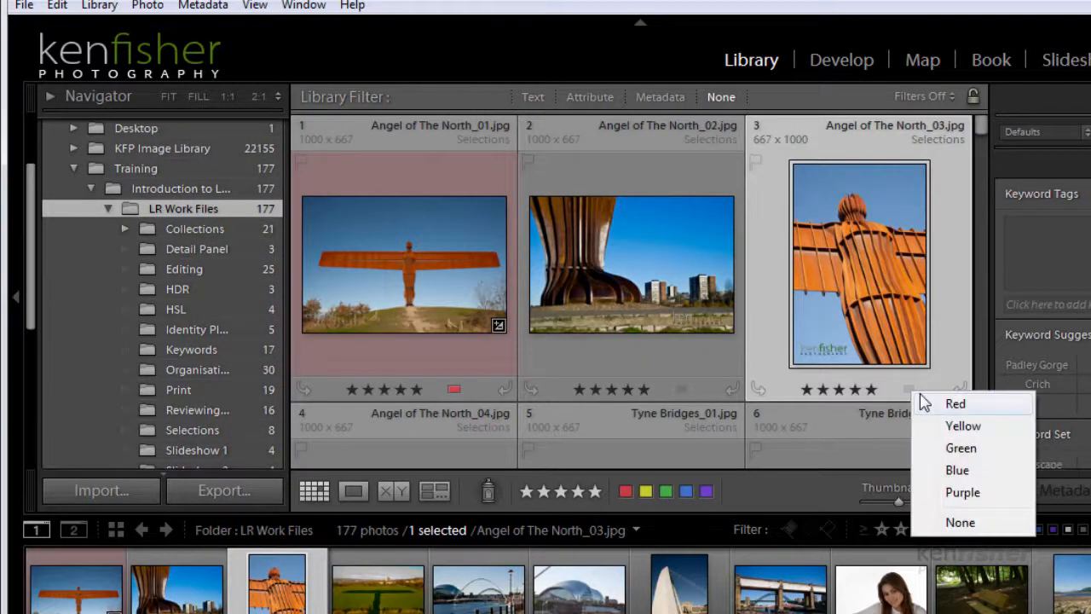
left_click(975, 406)
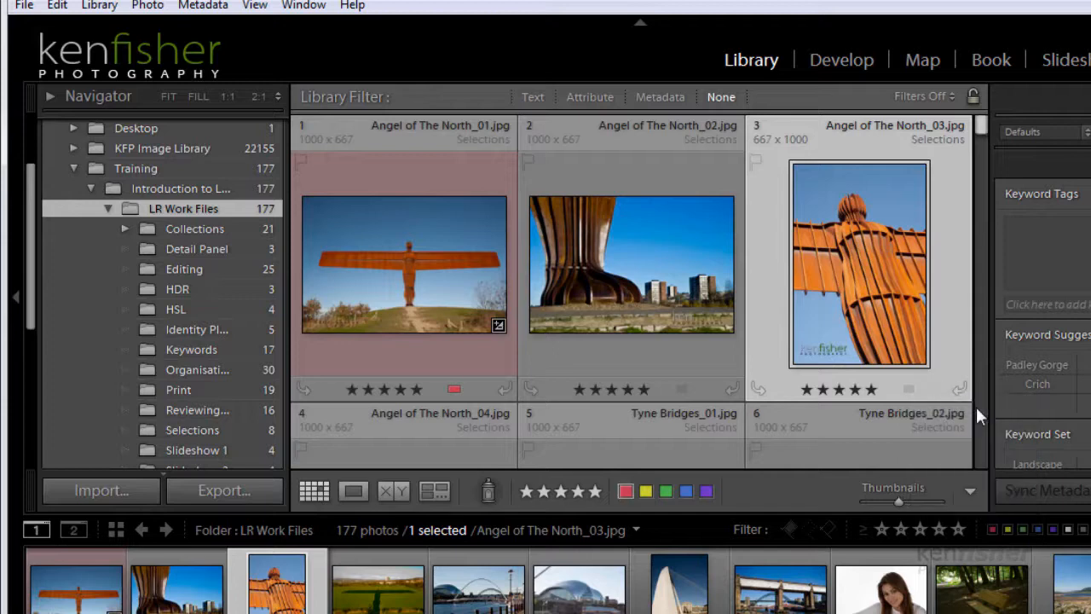
left_click_drag(32, 232, 37, 358)
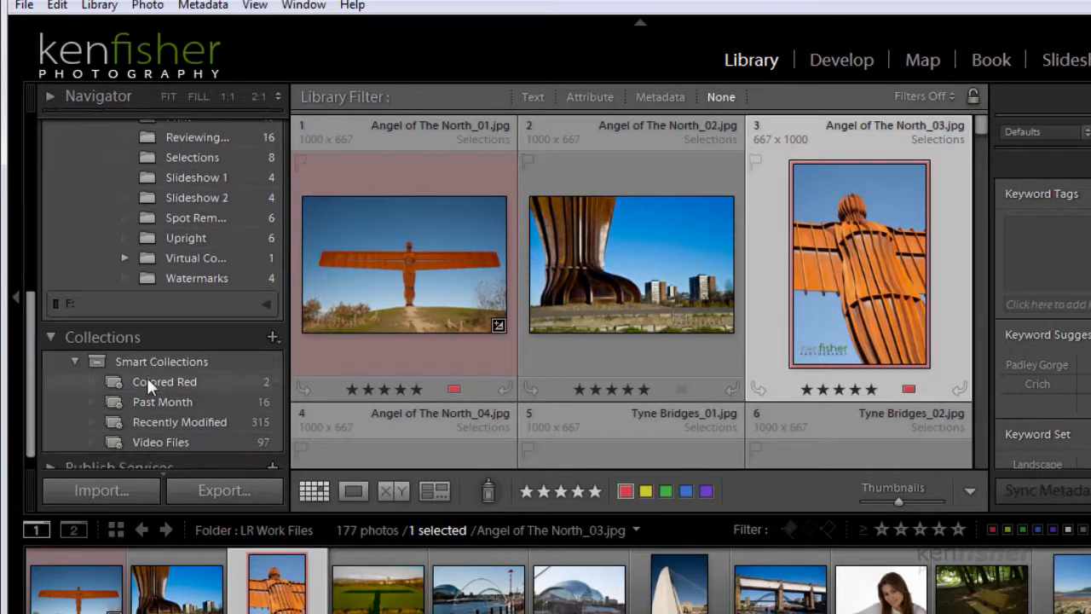
left_click(174, 381)
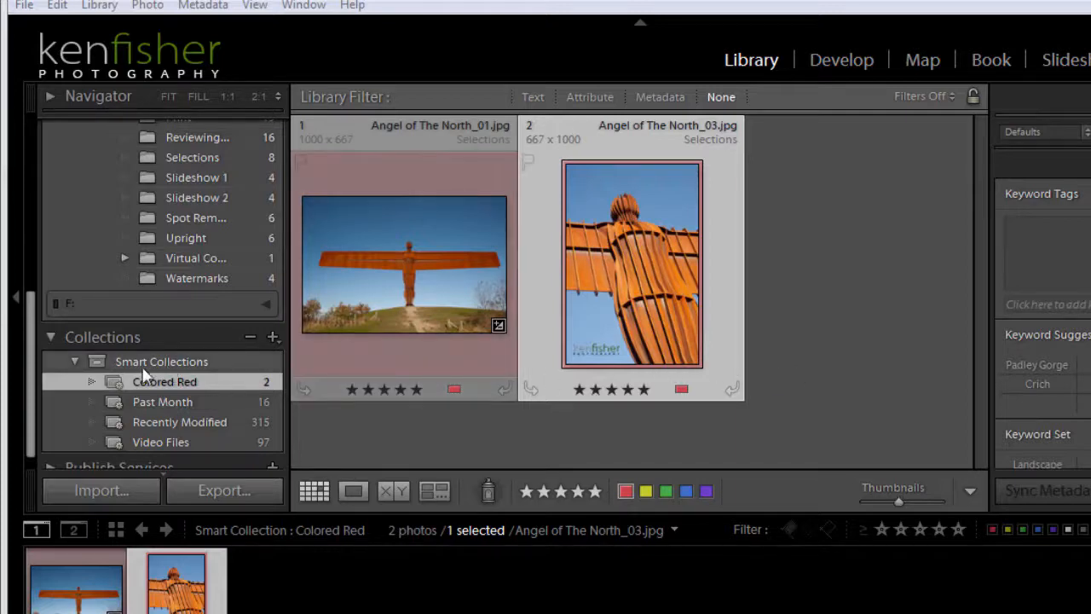
Start a new smart collection named 5 Star inside Smart Collections and remove its Label Color rule
left_click(273, 338)
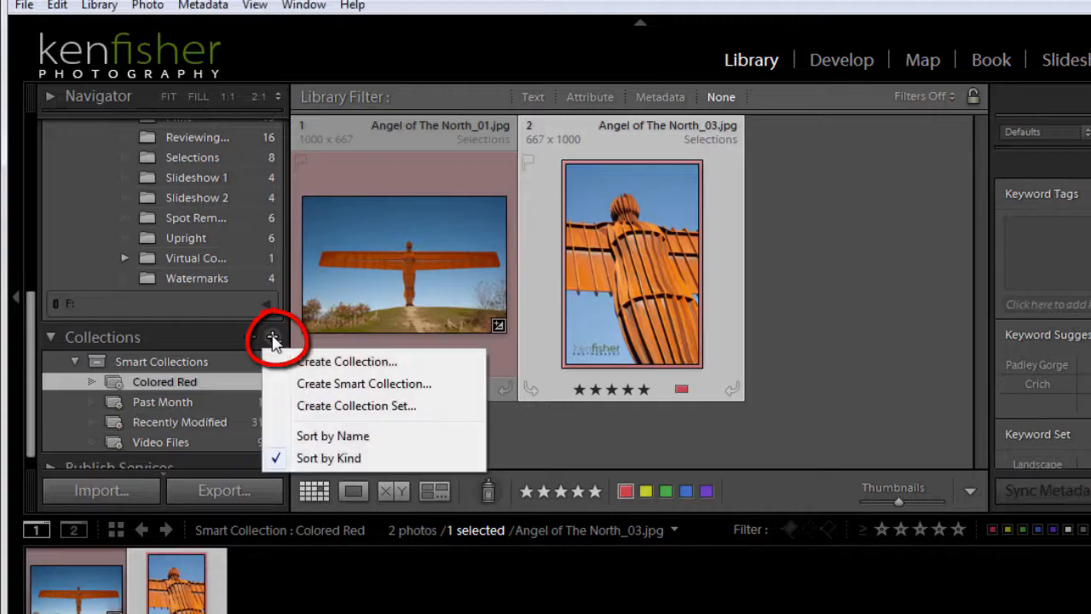
left_click(350, 386)
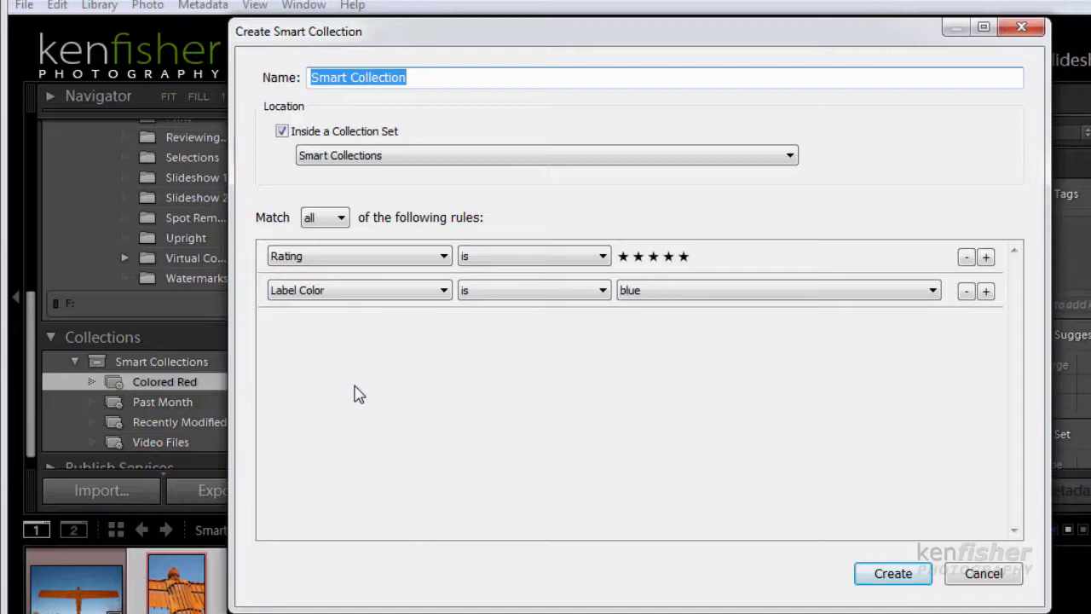
left_click(966, 291)
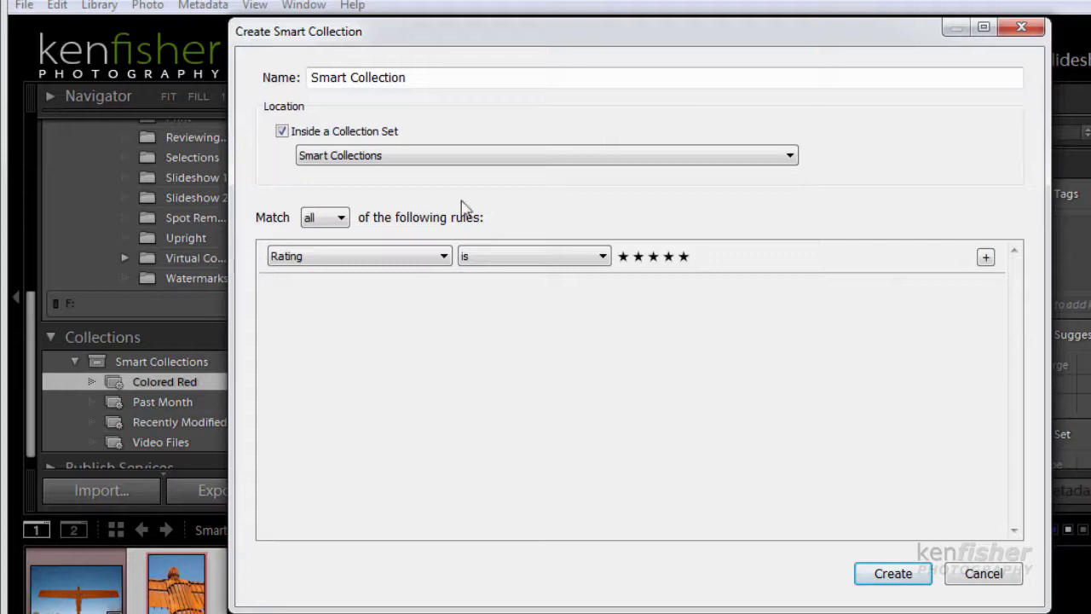
left_click(413, 77)
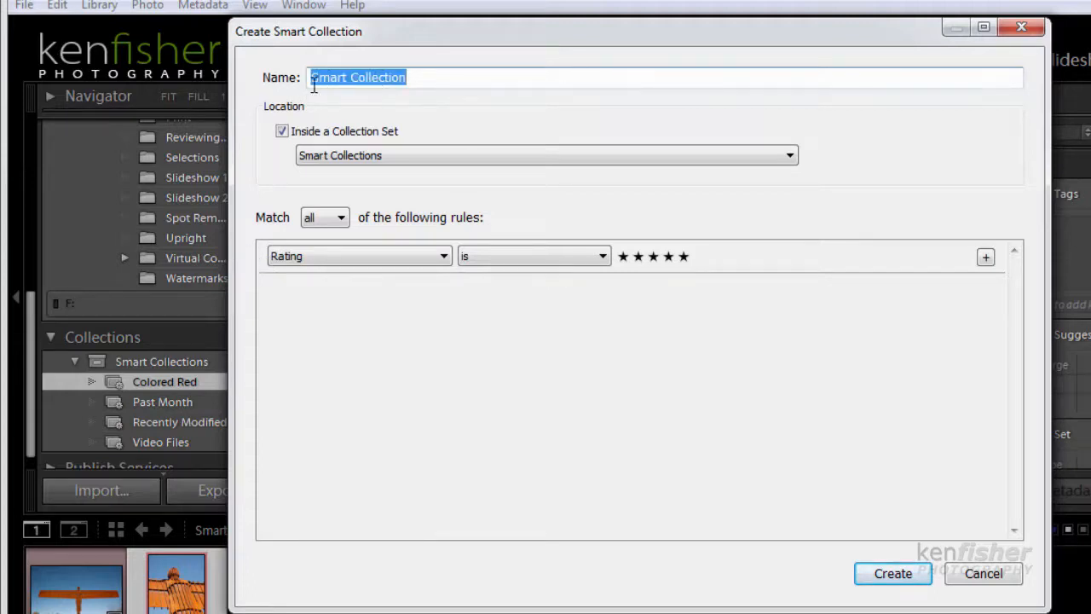
type("5")
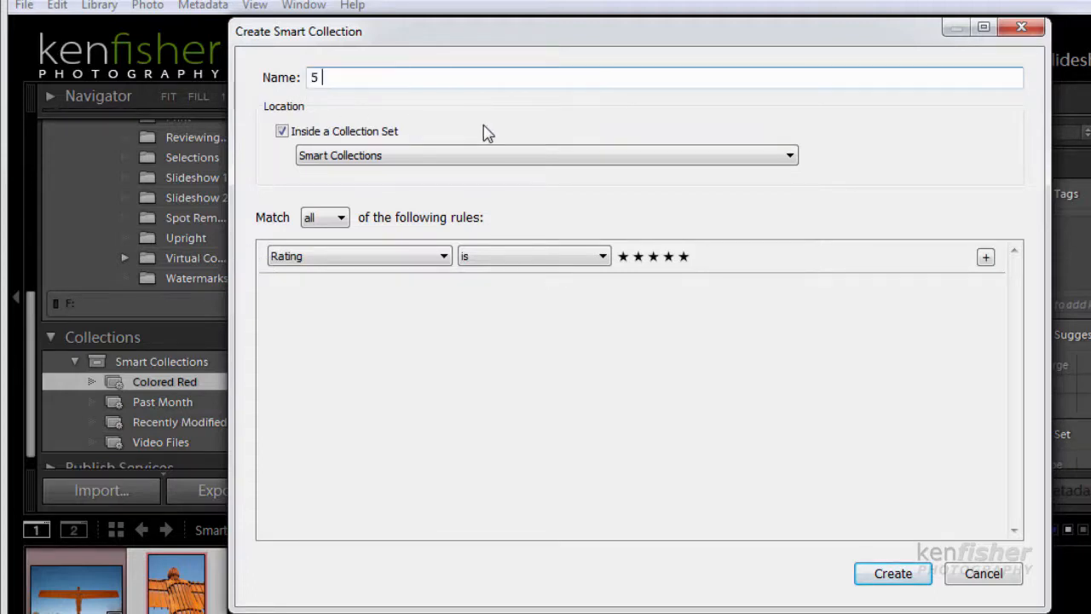
type(" Star")
Set the new smart collection's rule to Rating is five stars and create the collection
left_click(444, 258)
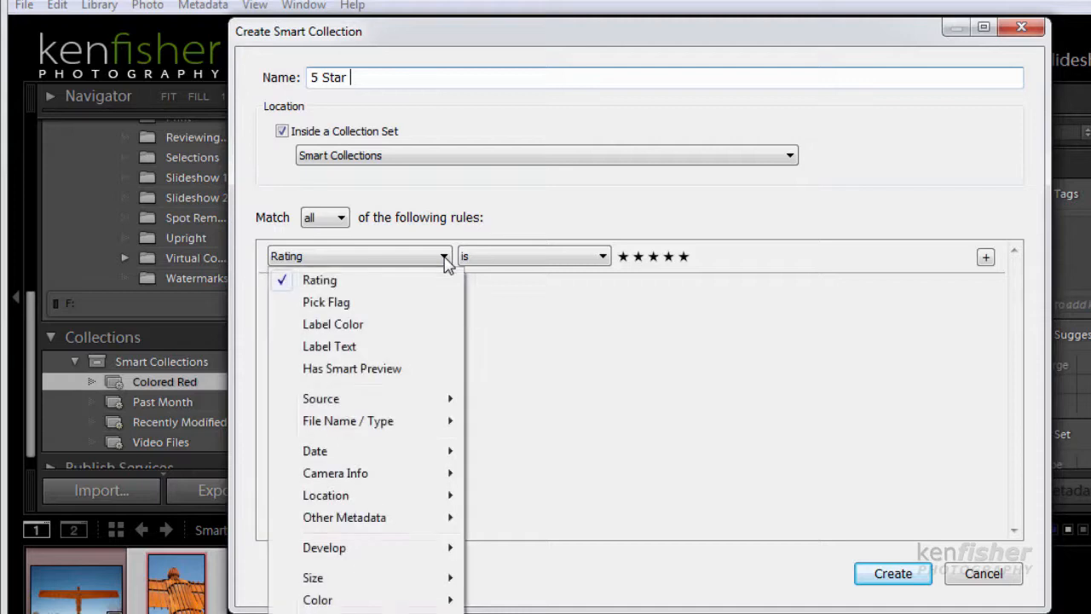
left_click(337, 285)
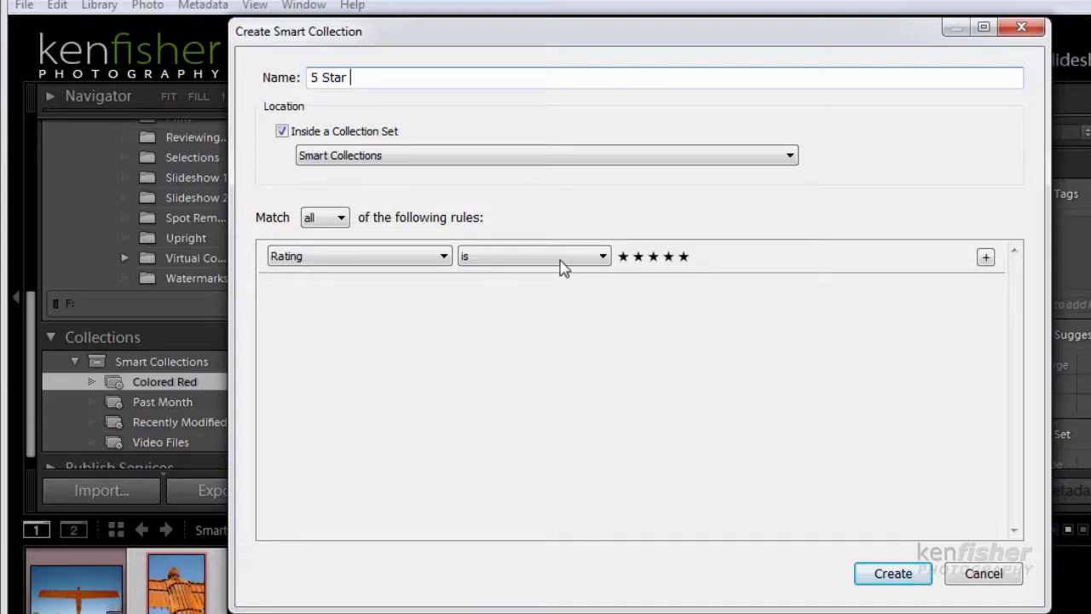
left_click(605, 262)
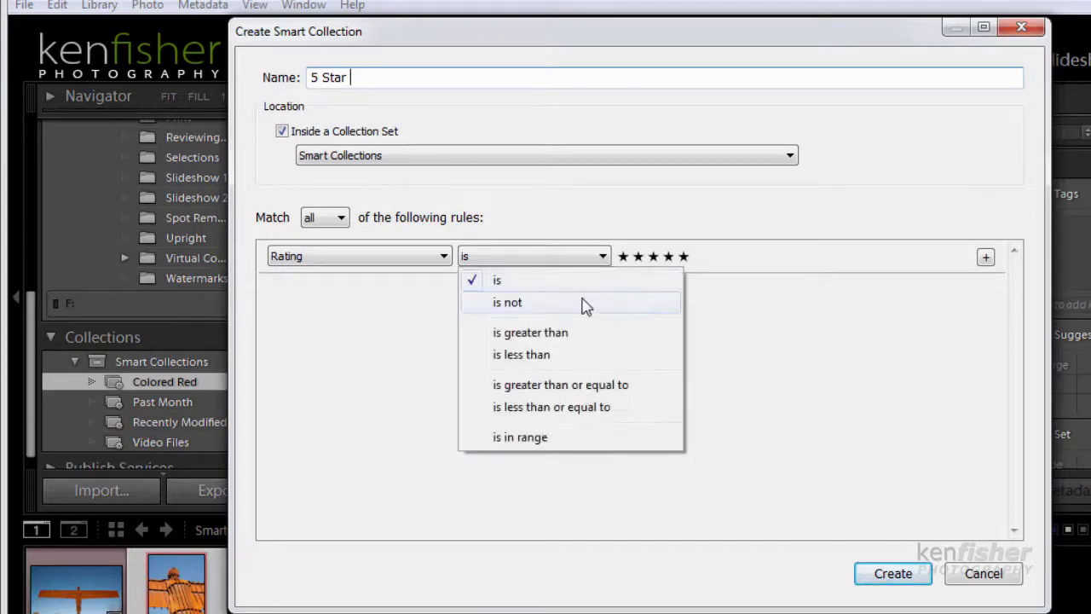
left_click(562, 281)
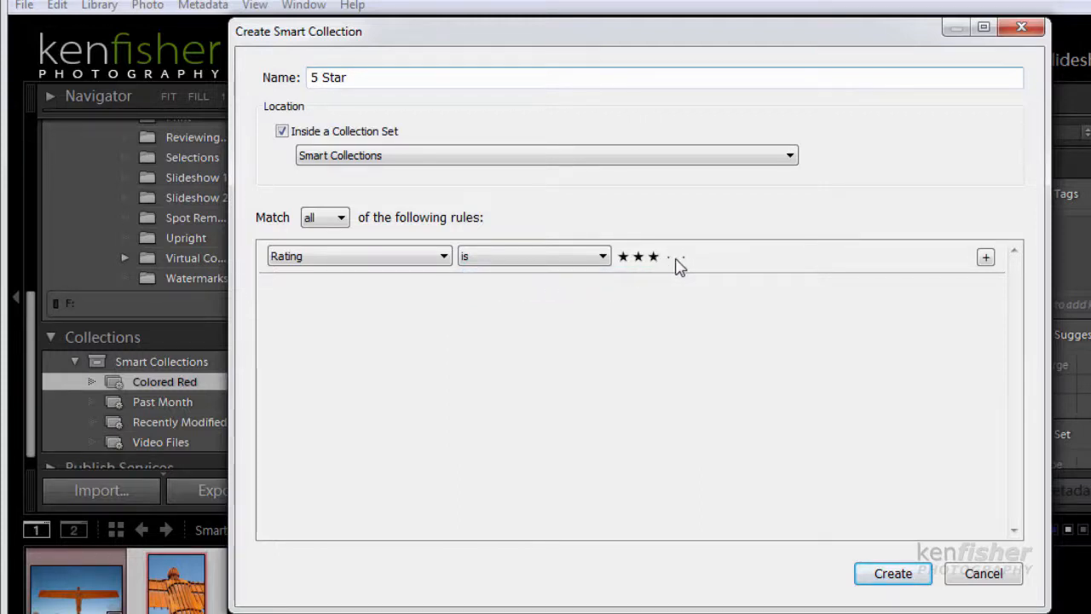
left_click(681, 259)
left_click(893, 574)
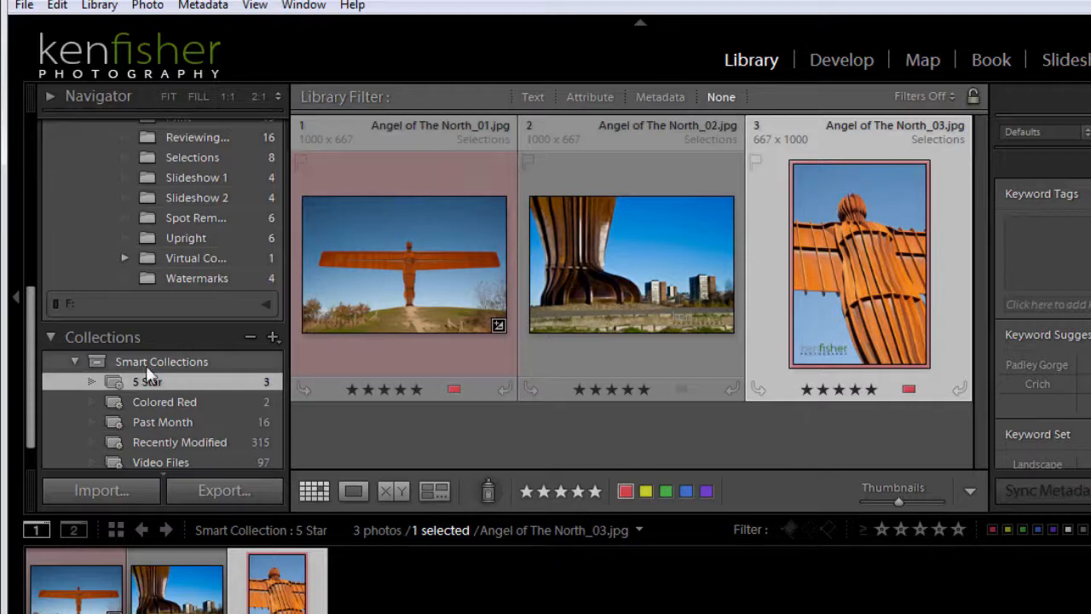
Give 1907_1DS_Reservoir_003.jpg in the LR Work Files folder a five-star rating
left_click_drag(32, 375, 35, 248)
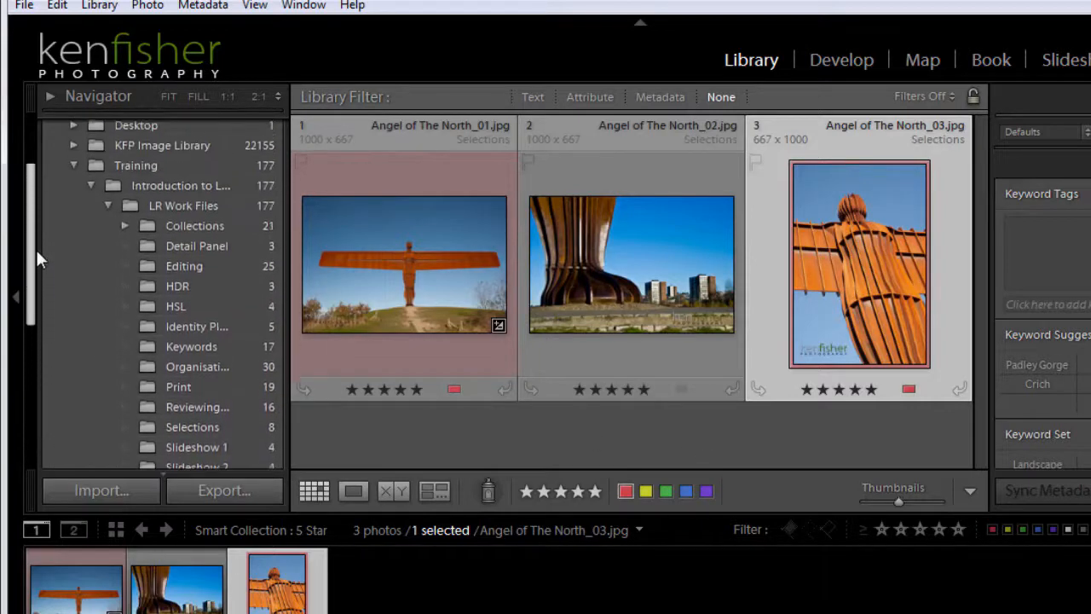
left_click(186, 205)
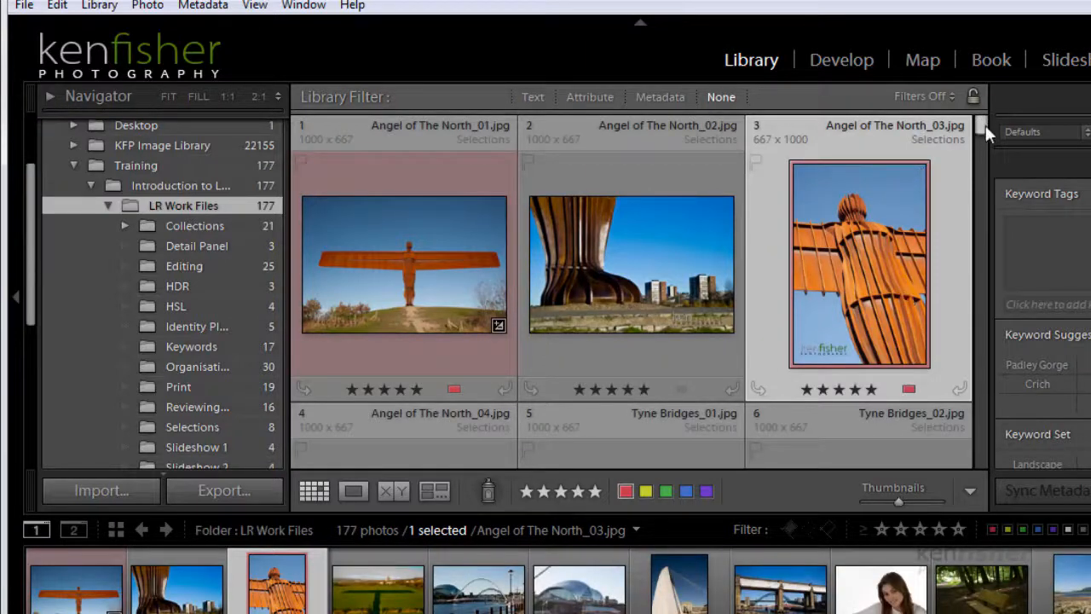
left_click_drag(986, 125, 982, 142)
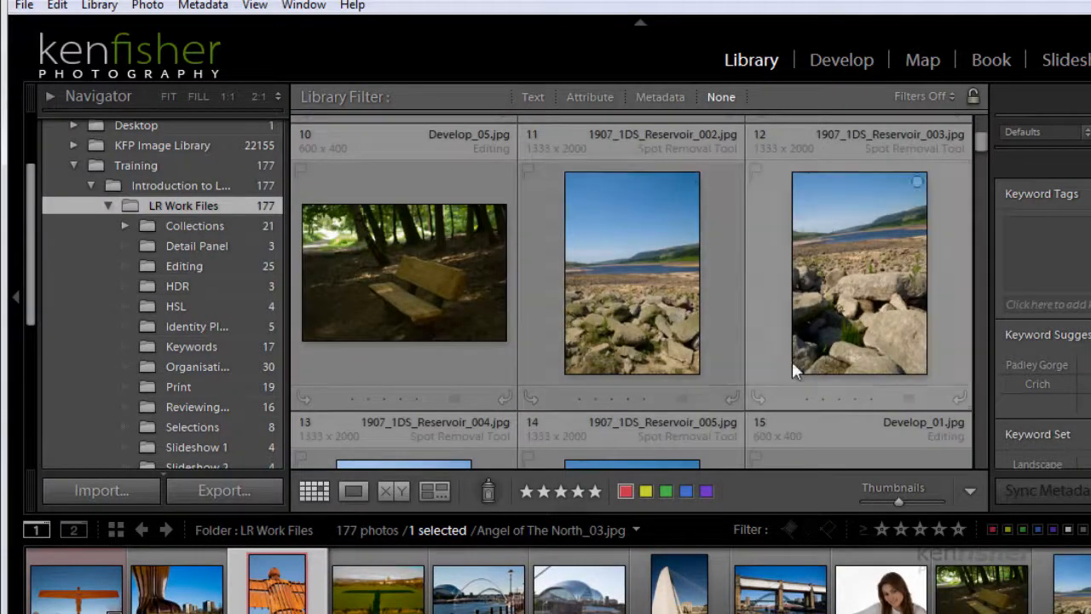
left_click(869, 398)
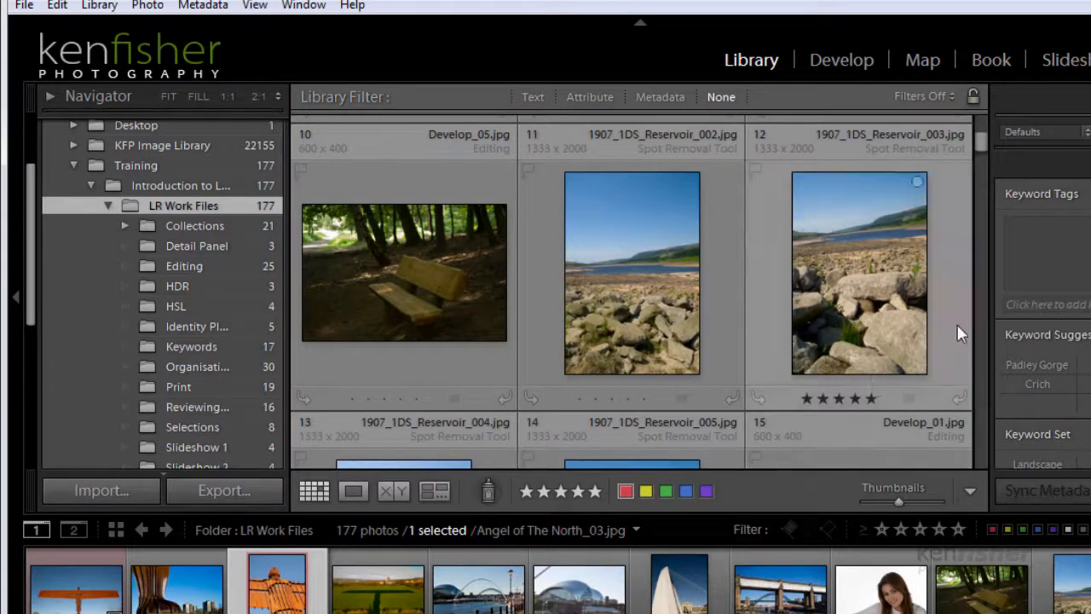
Give Beamish (2 of 1).jpg in the LR Work Files folder a five-star rating
left_click_drag(983, 144, 981, 175)
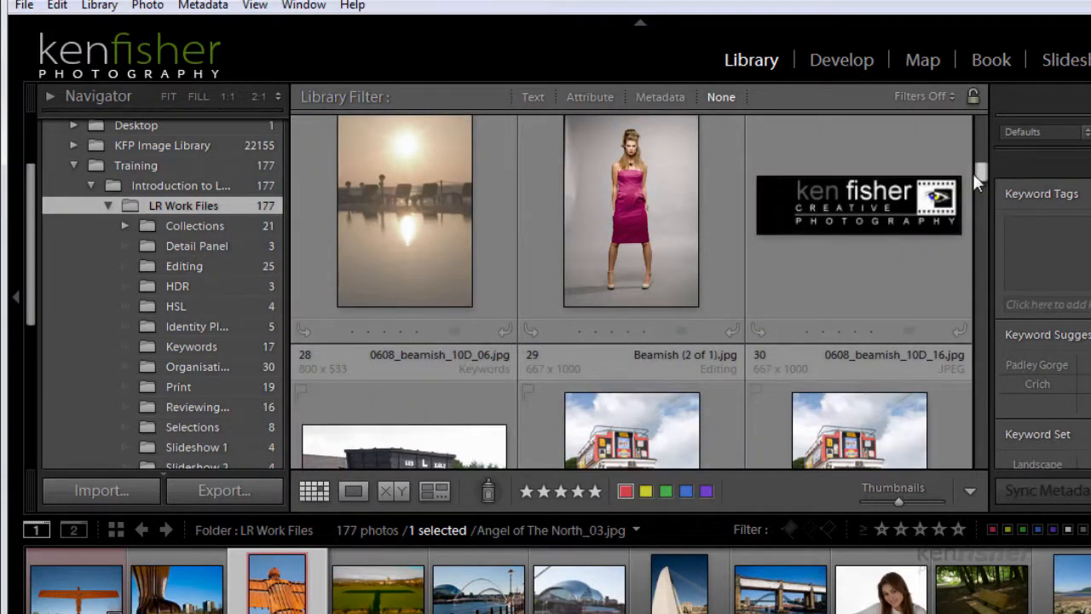
left_click_drag(983, 169, 982, 177)
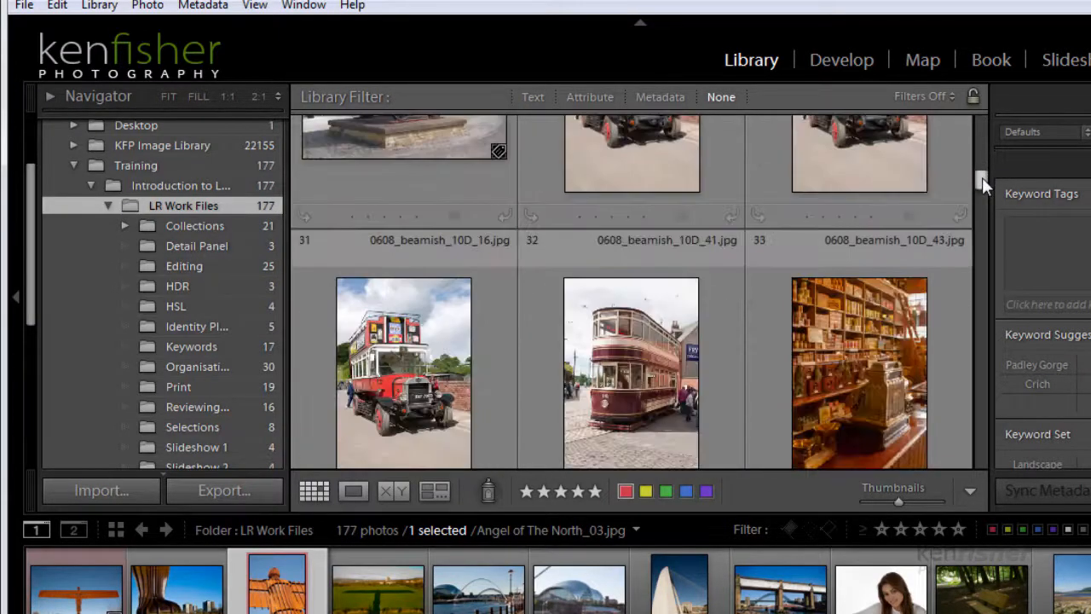
left_click(640, 218)
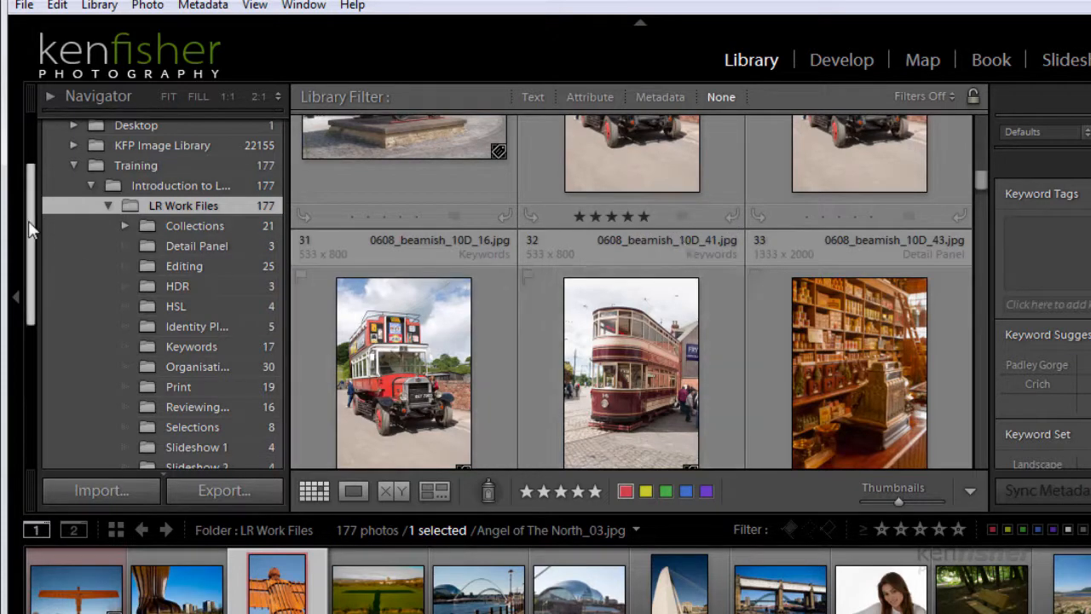
Show the contents of the 5 Star smart collection and look through all its photos
left_click_drag(30, 224, 47, 380)
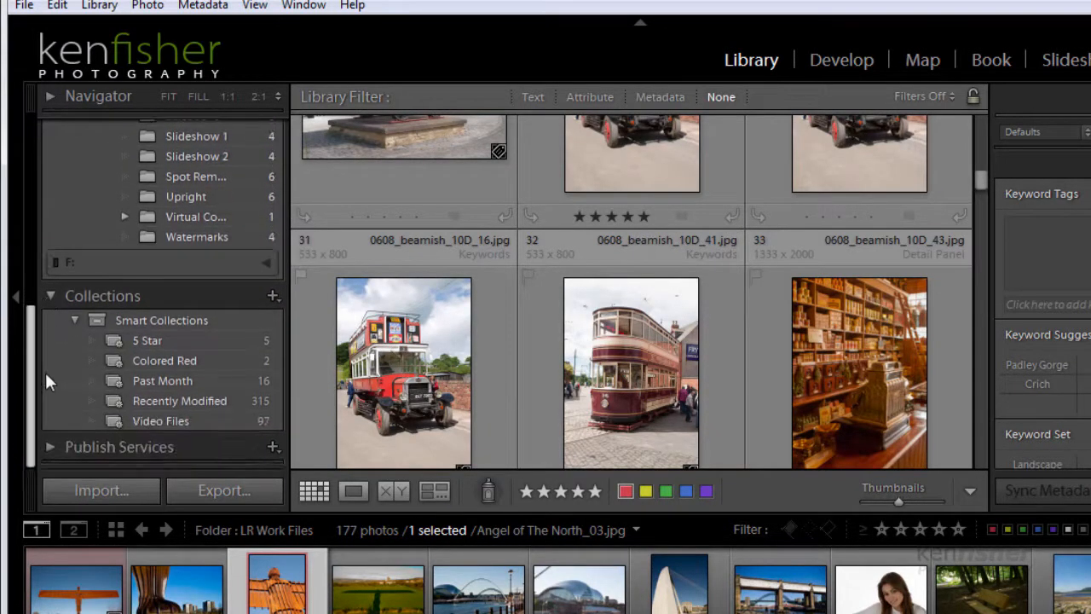
left_click(227, 339)
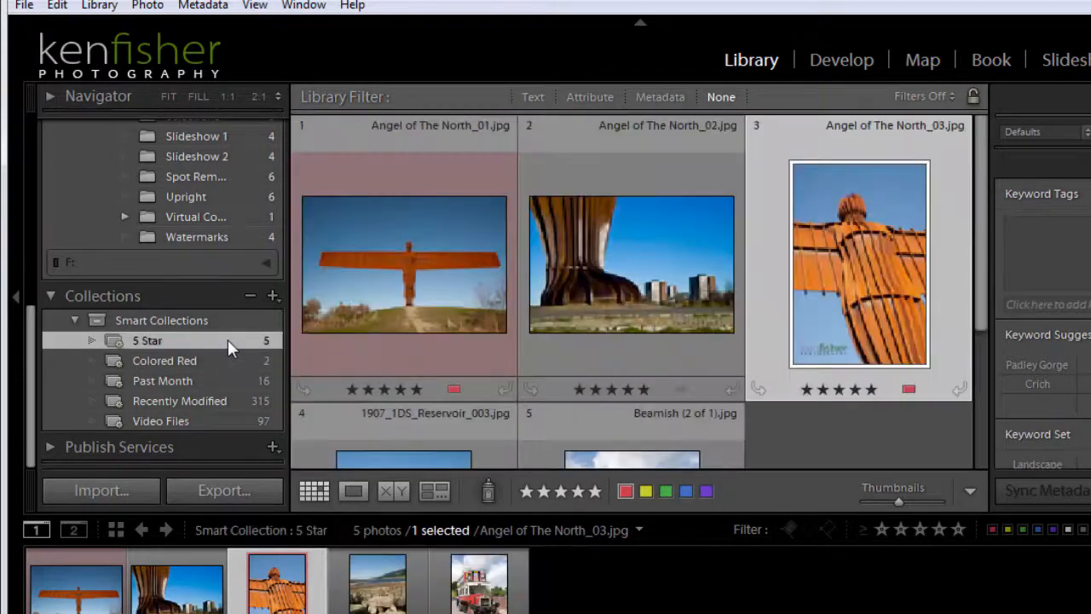
left_click_drag(981, 182, 982, 324)
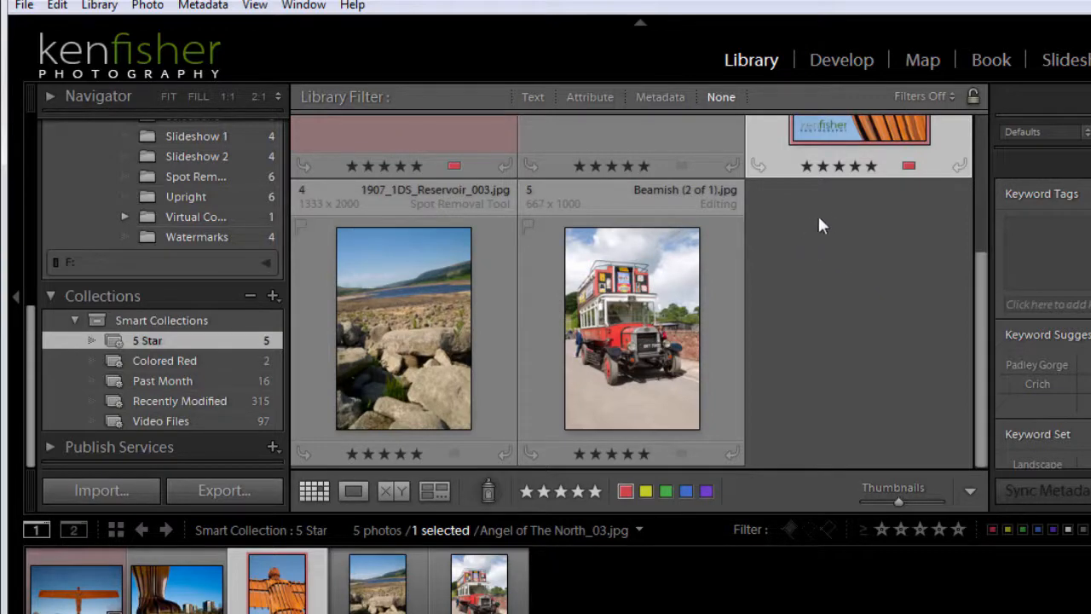
Lower the ratings of Angel of The North_03.jpg and 1907_1DS_Reservoir_003.jpg to four stars within the 5 Star smart collection
scroll(980, 198, "up", 3)
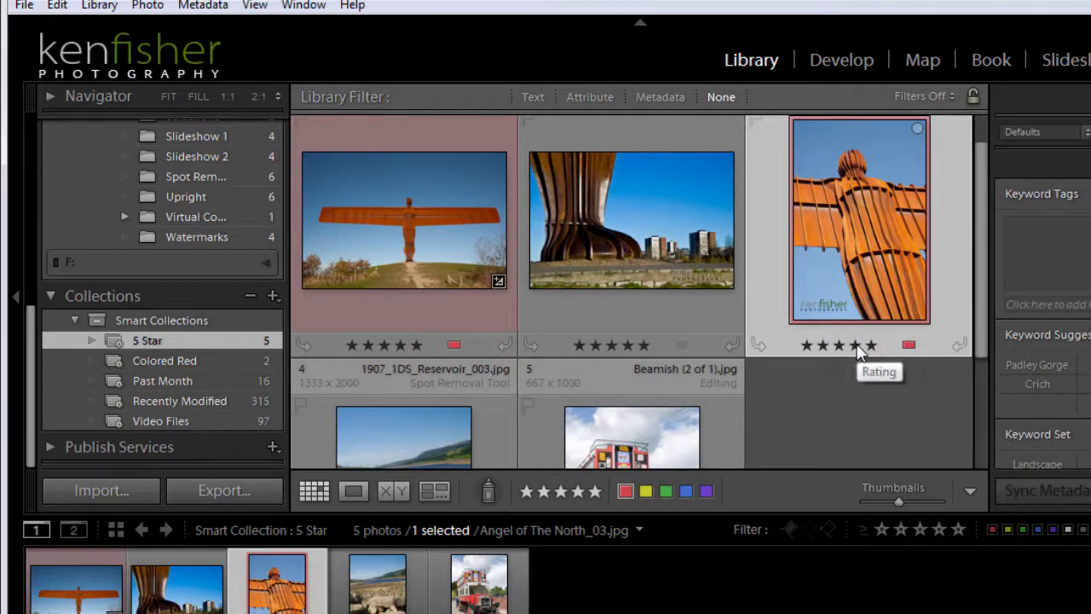
left_click(856, 345)
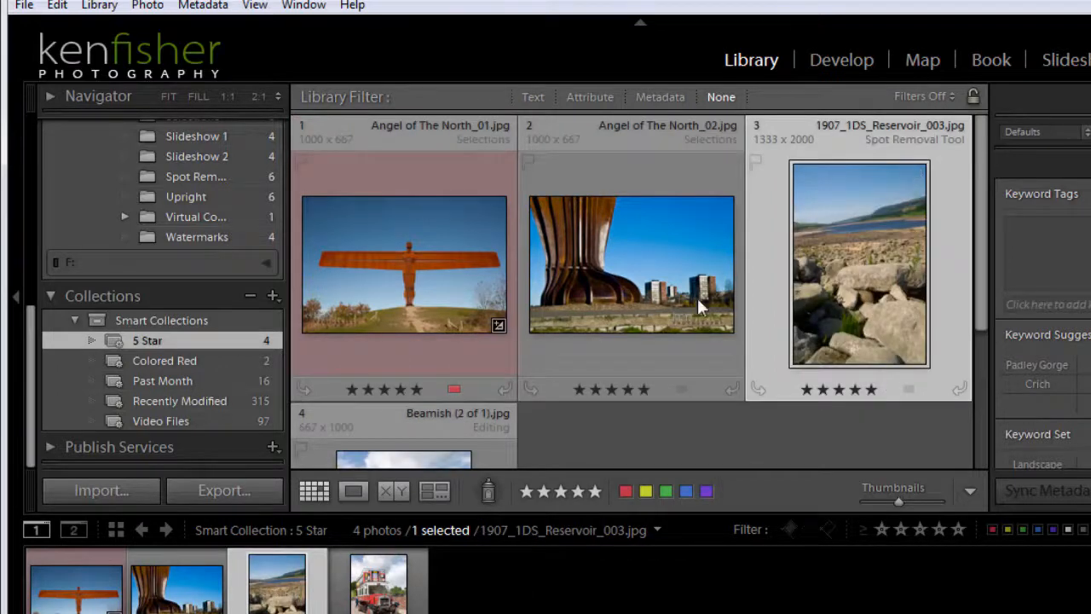
left_click(854, 389)
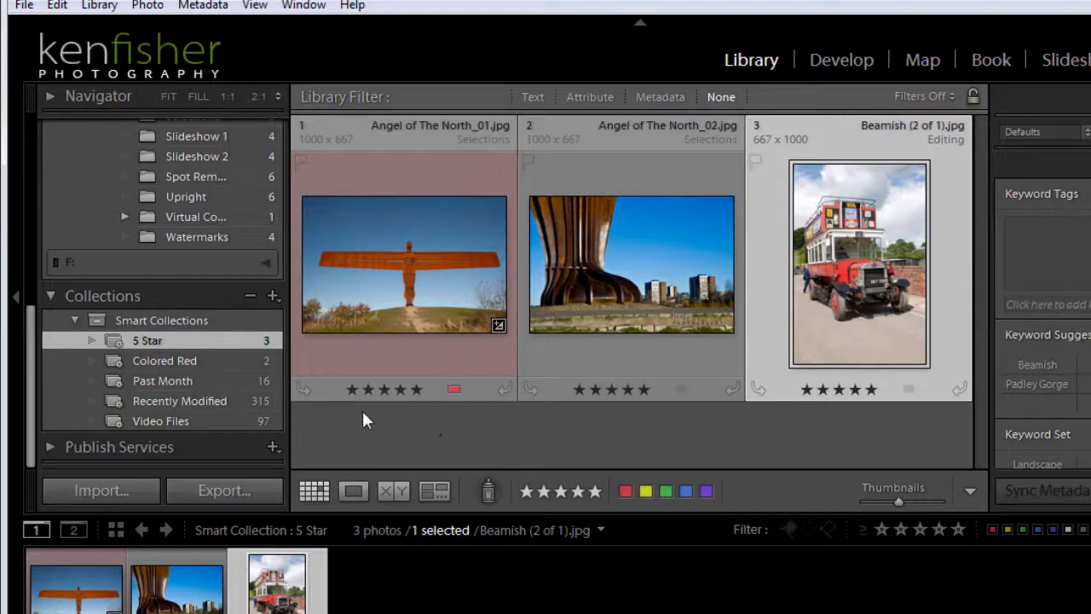
Edit the 5 Star smart collection and add a second rule, Label Color is blue
right_click(193, 348)
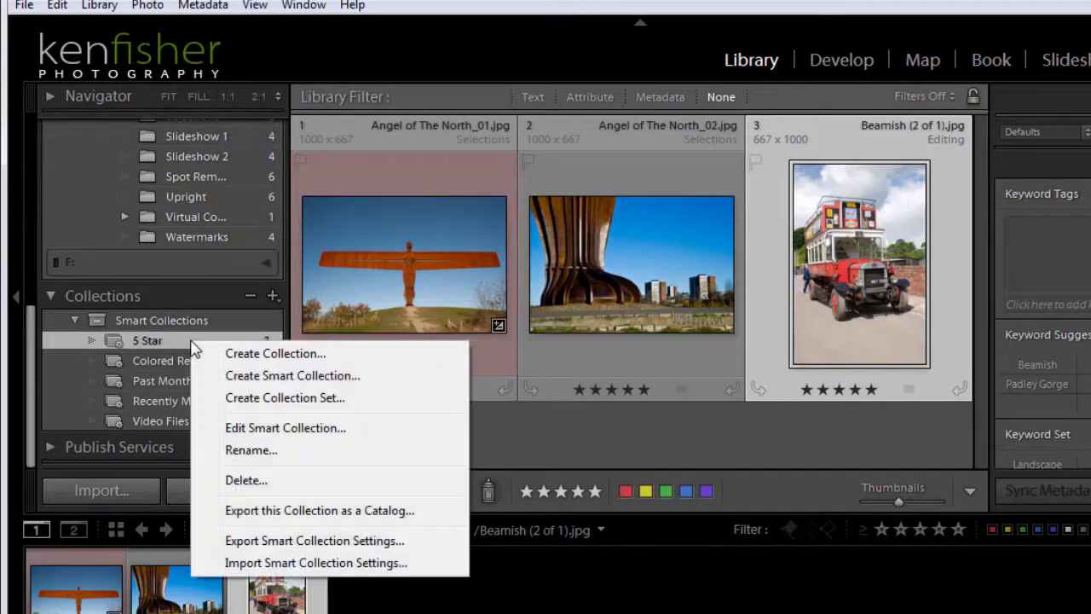
left_click(304, 429)
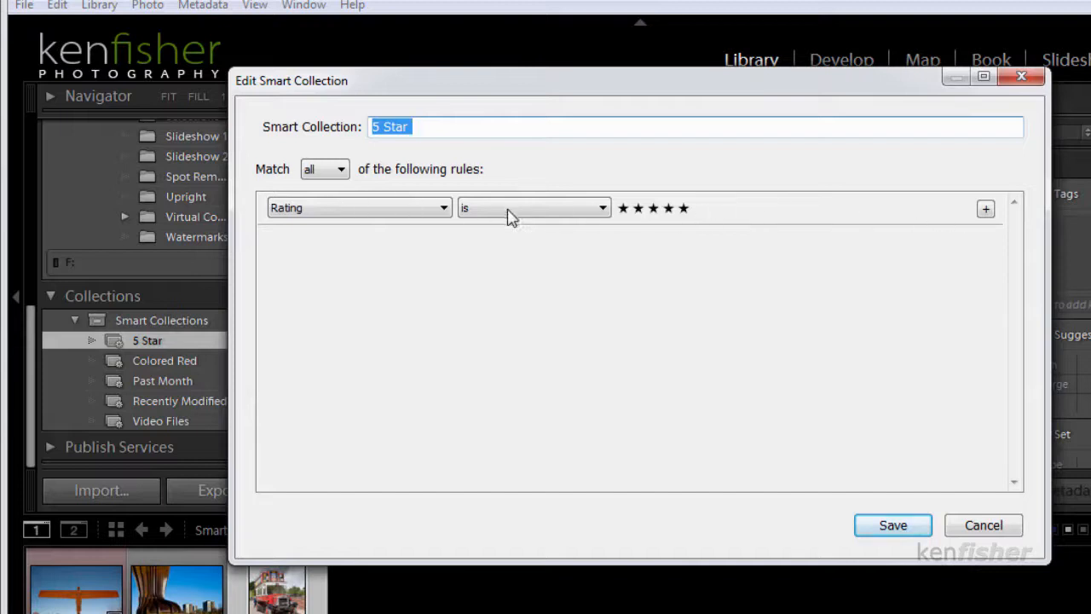
left_click(986, 210)
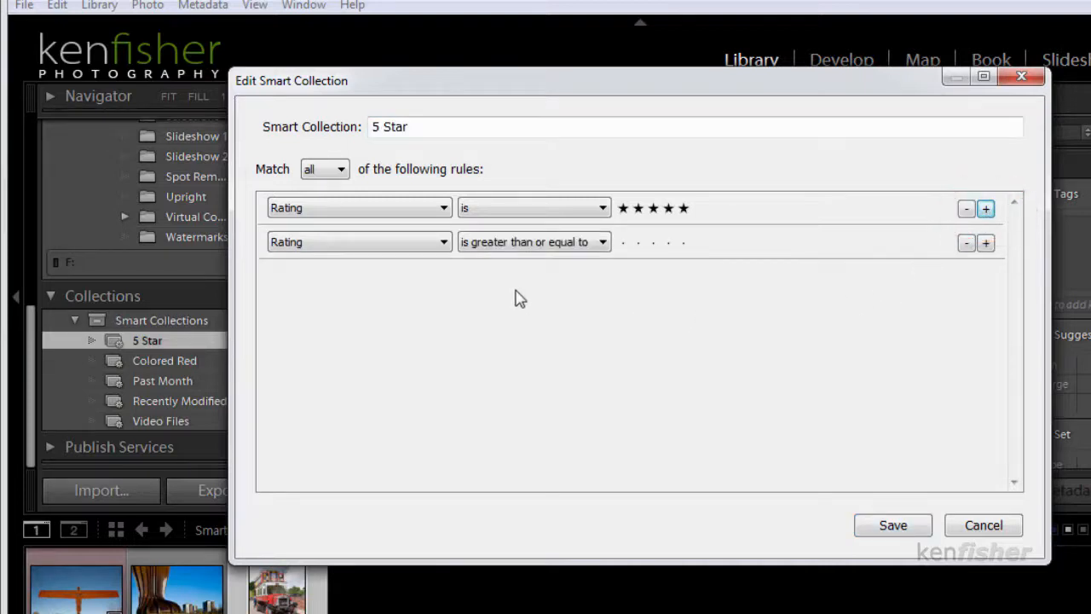
left_click(444, 243)
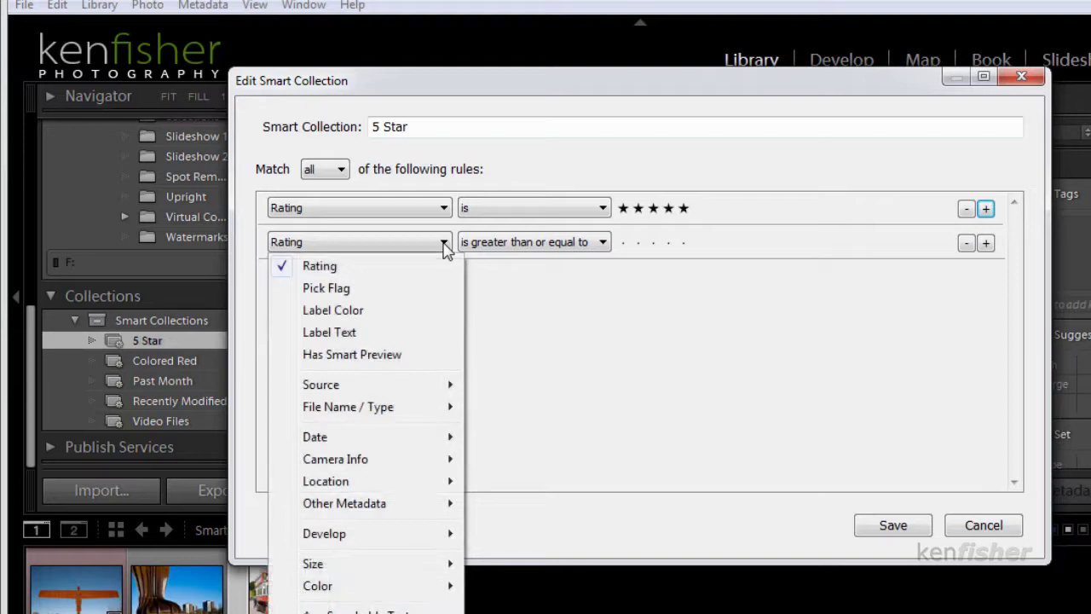
left_click(375, 315)
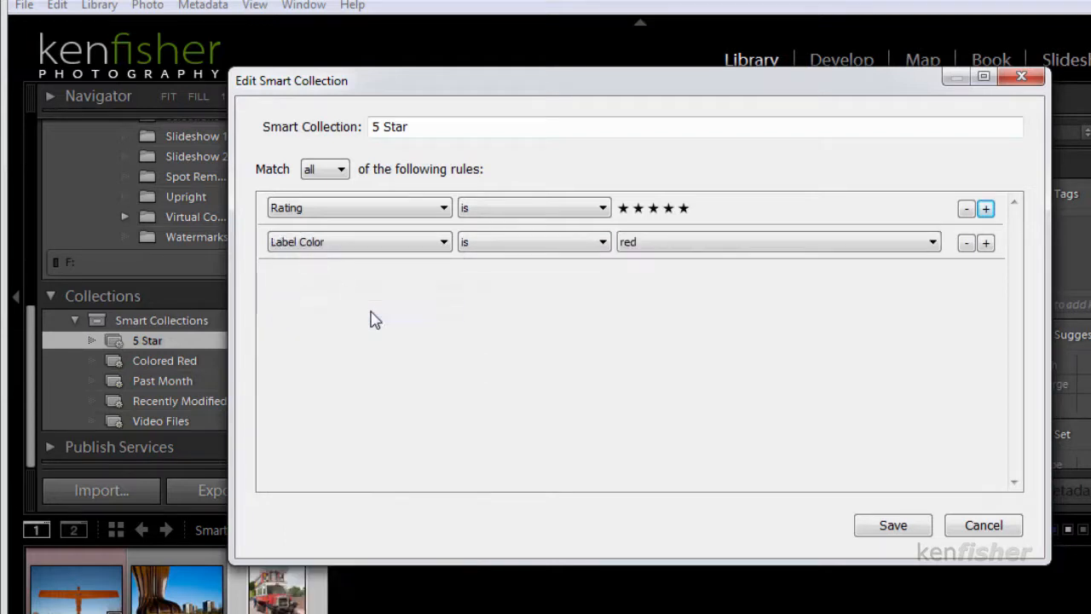
left_click(604, 243)
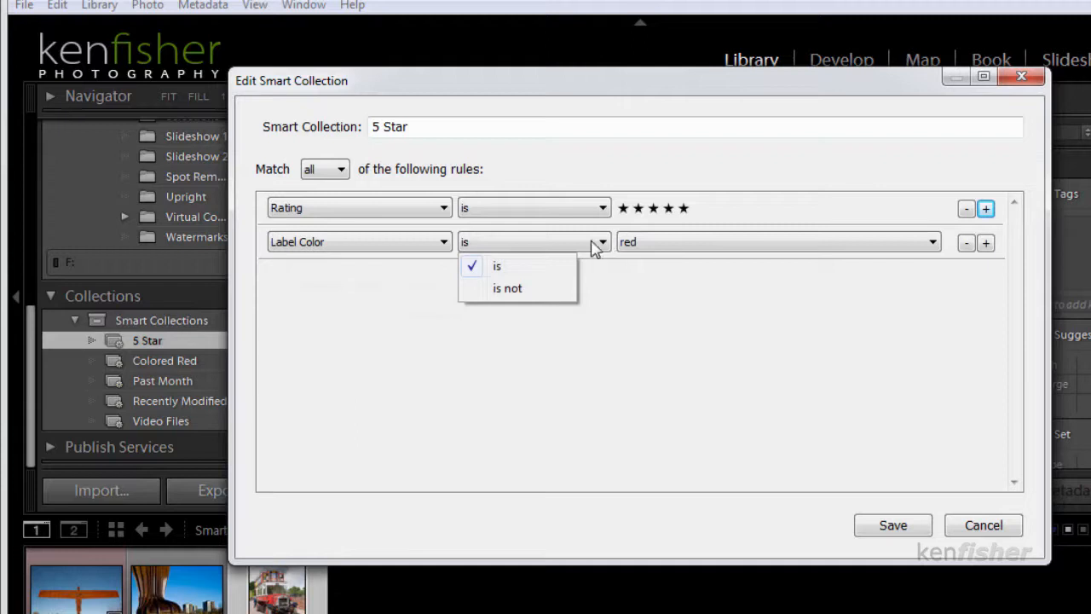
left_click(523, 266)
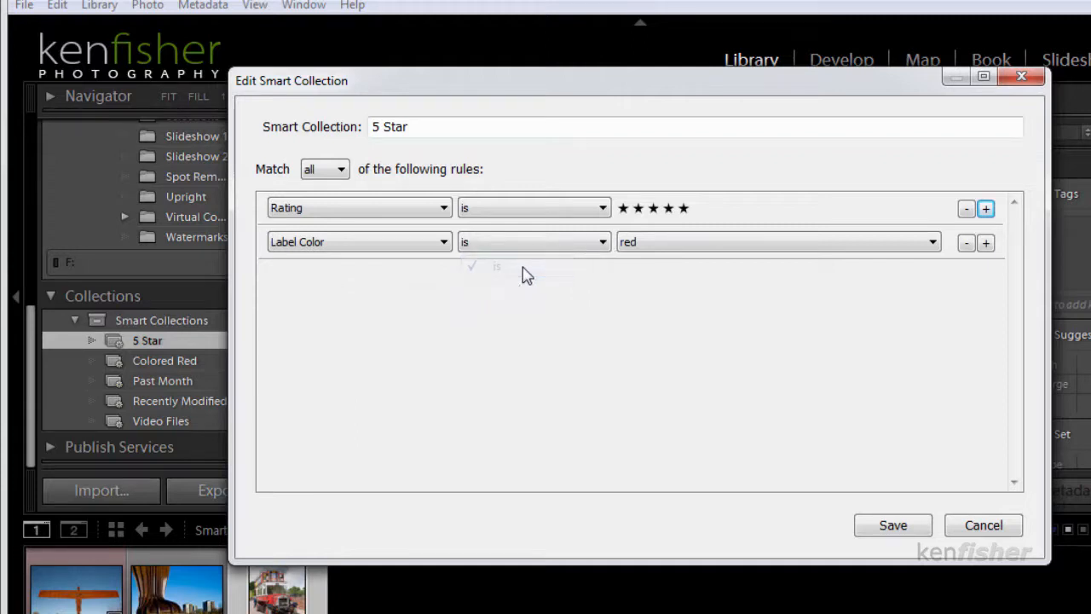
left_click(934, 243)
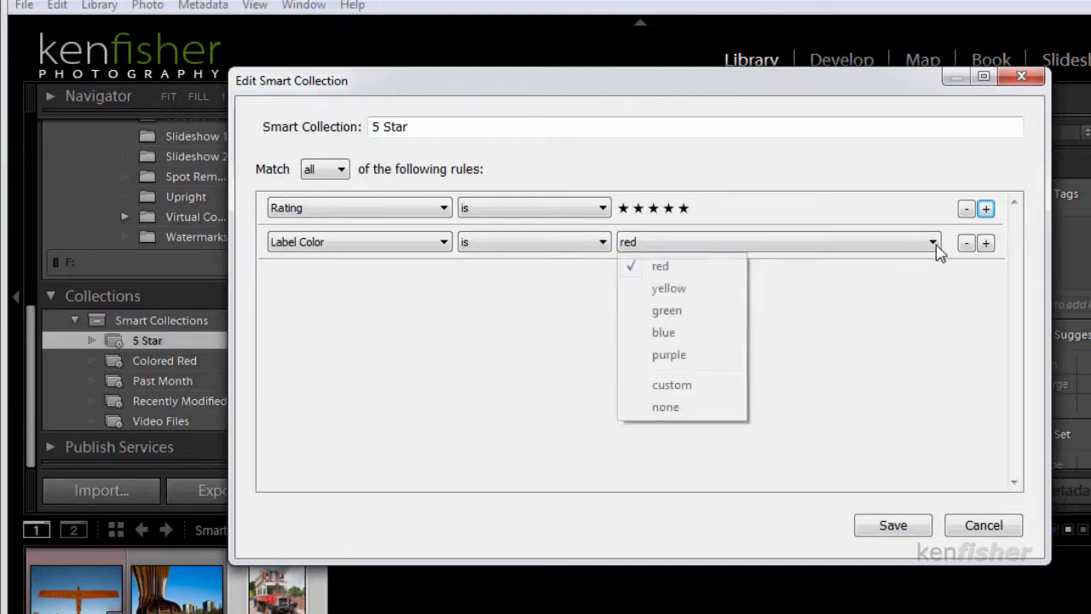
left_click(682, 334)
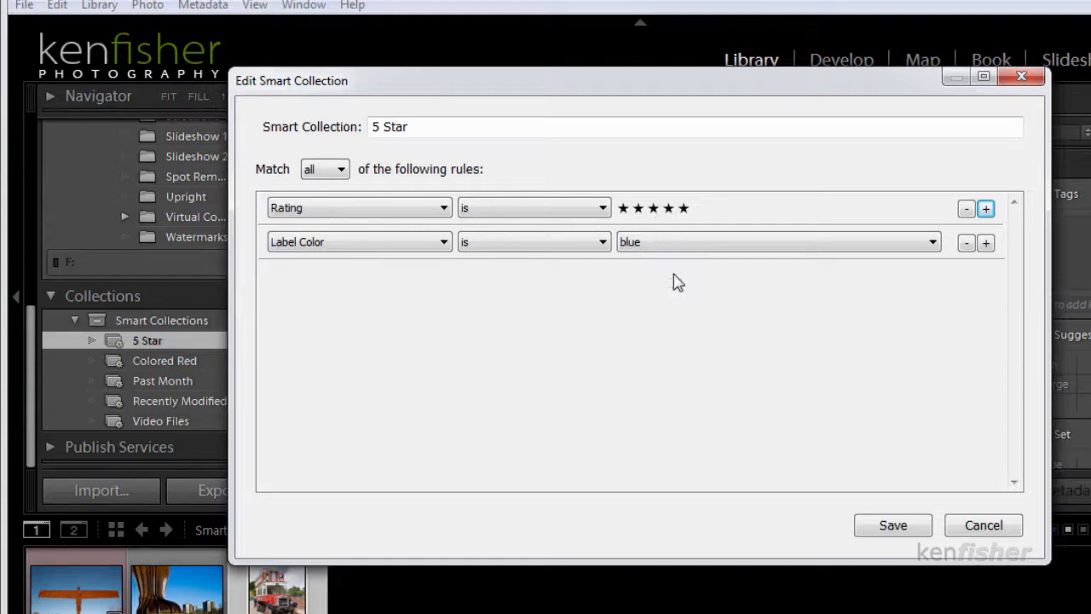
Rename the smart collection as 5 Star Blue and save its edited settings
left_click(419, 127)
left_click(427, 129)
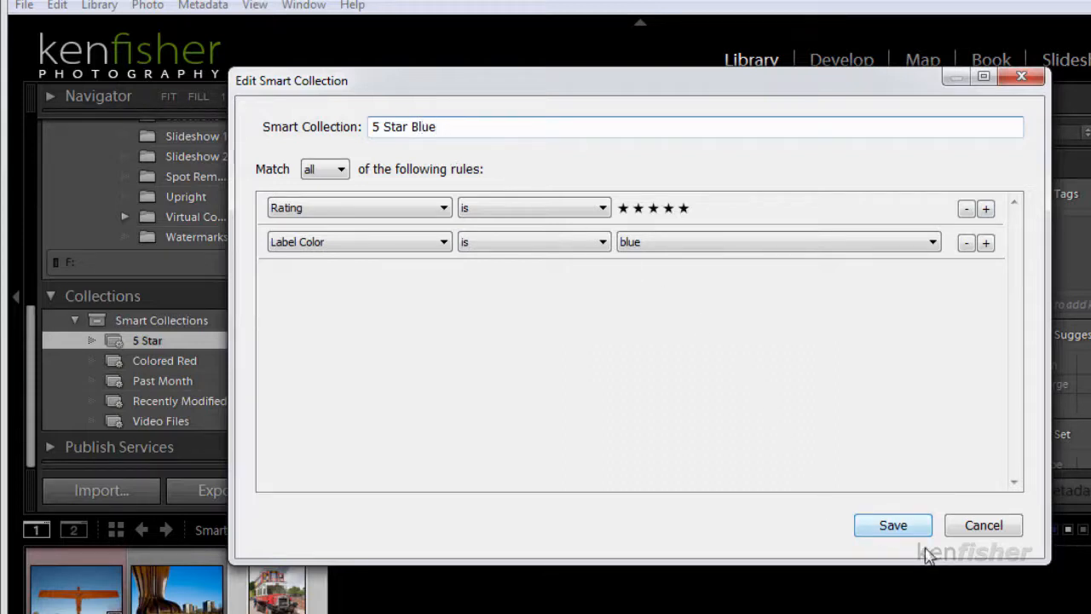
left_click(890, 524)
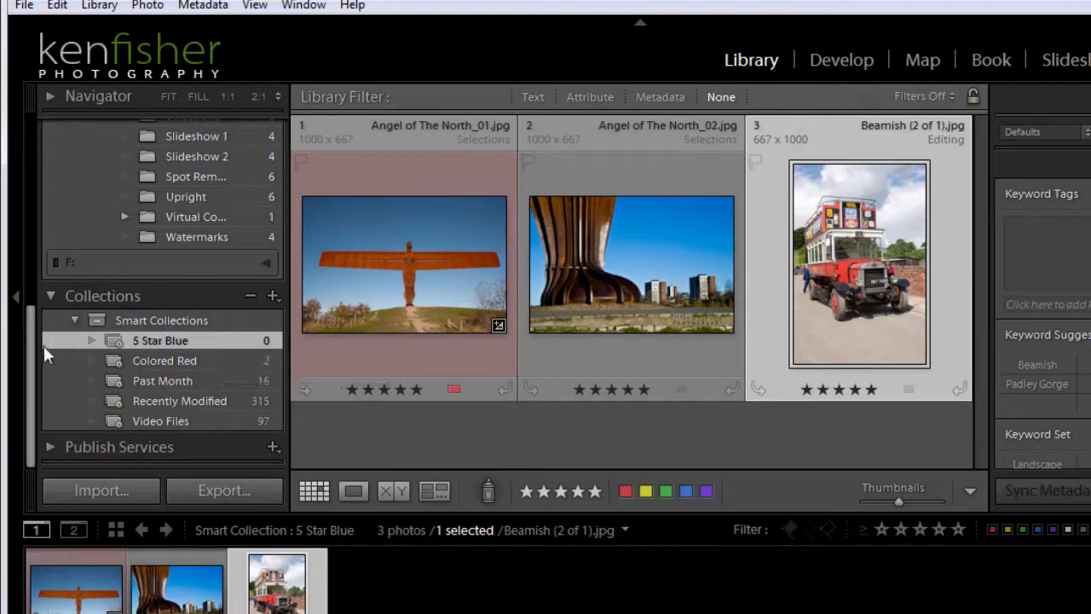
Give _MG_9750.jpg in the Collections folder five stars and a blue label, and show the 5 Star Blue smart collection
left_click_drag(30, 362, 44, 216)
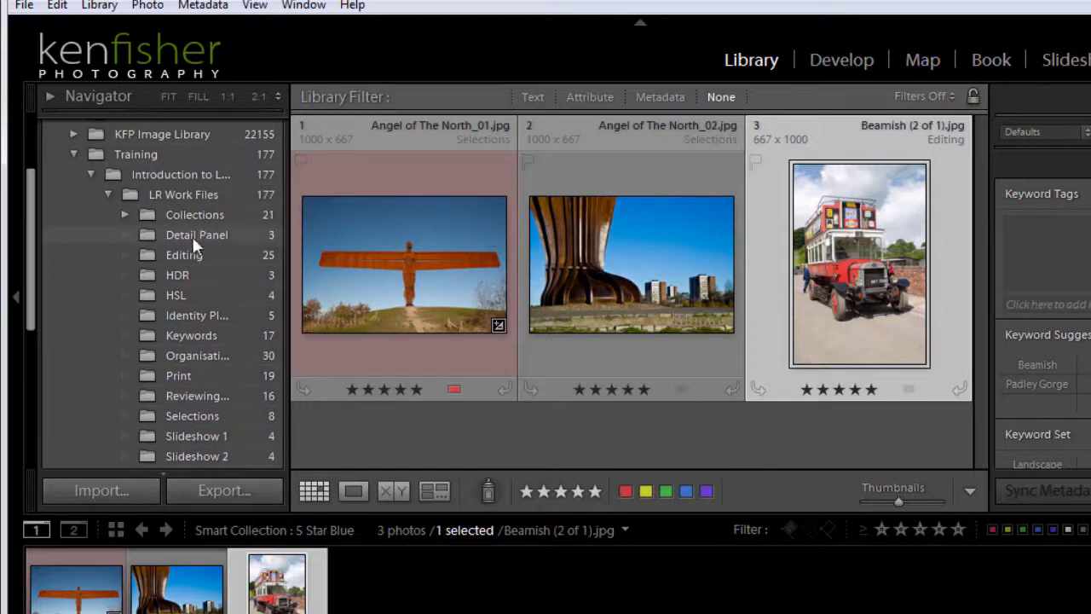
left_click(191, 214)
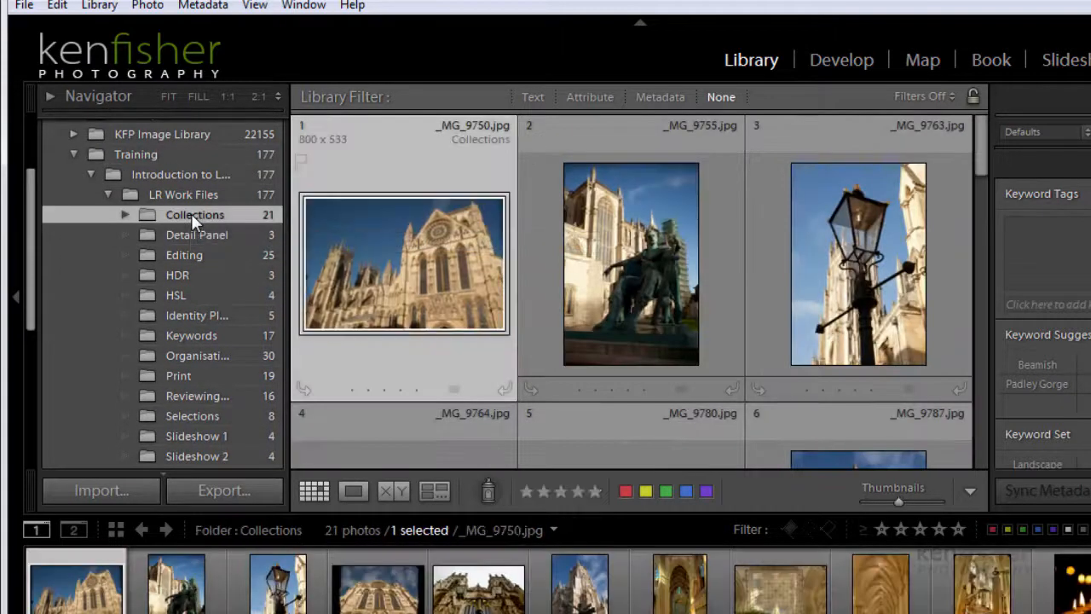
left_click(453, 390)
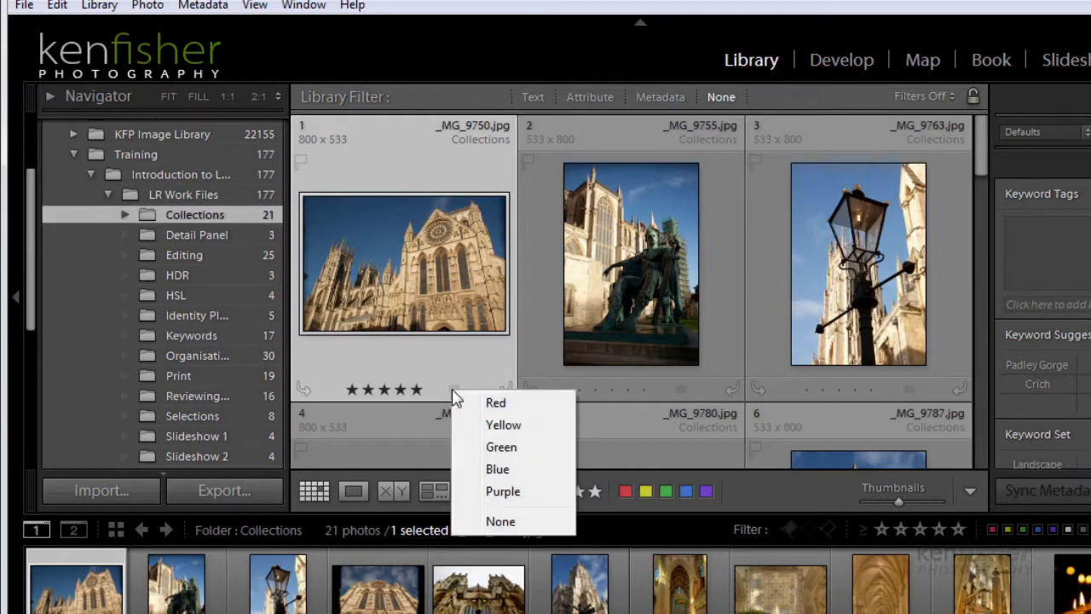
left_click(498, 469)
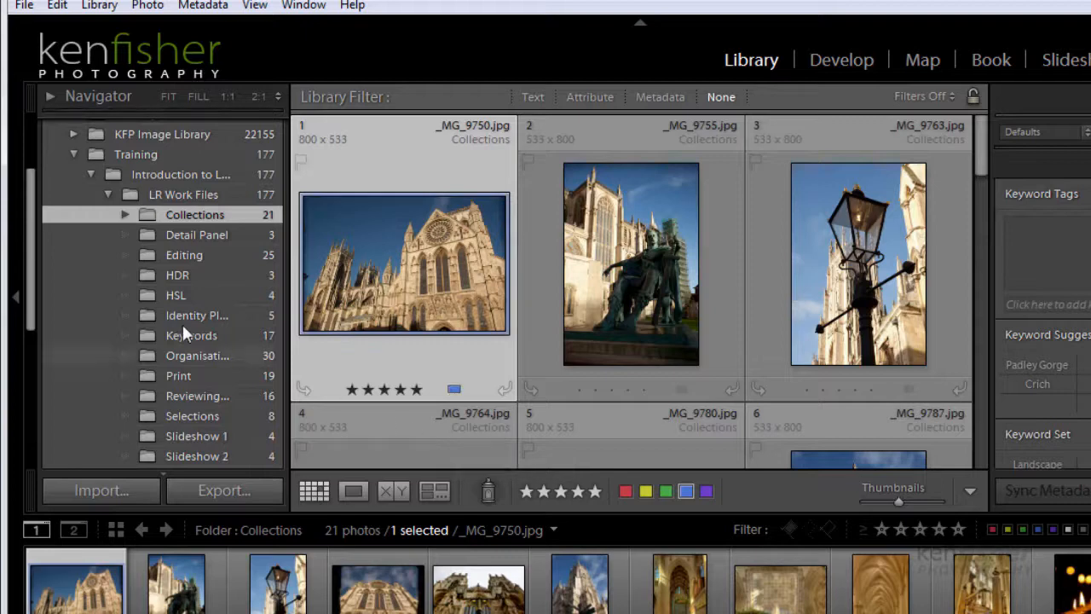
left_click_drag(26, 237, 52, 373)
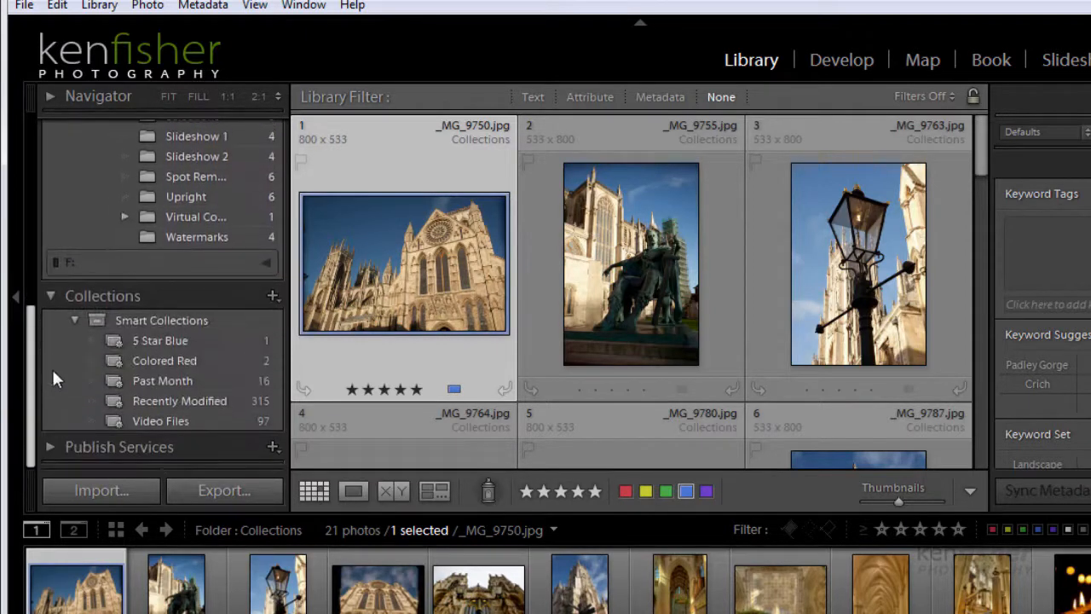
left_click(152, 340)
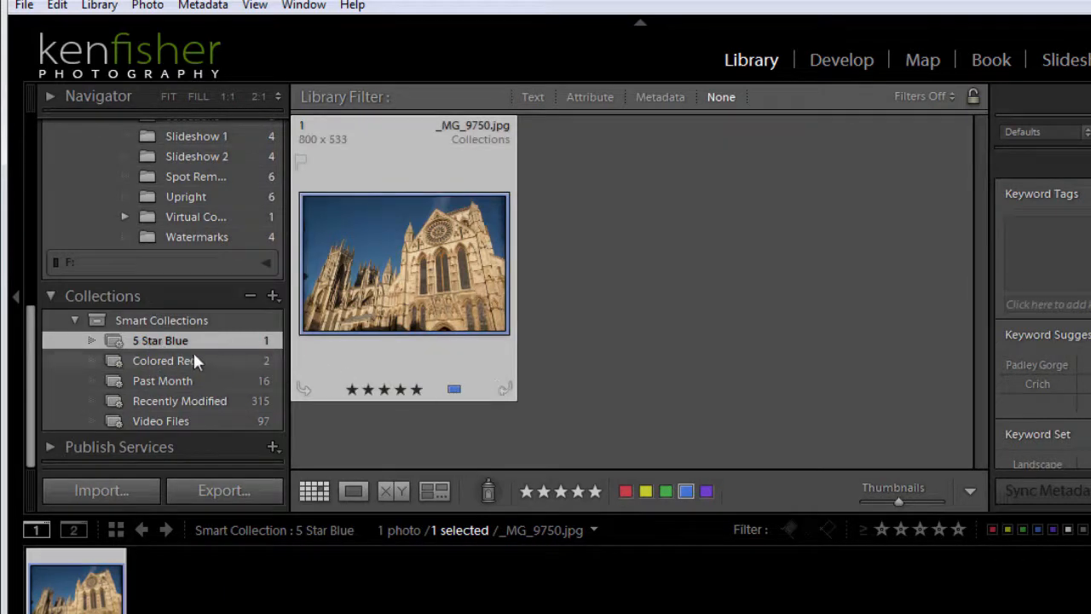
Give _MG_9763.jpg in the Collections folder five stars and a blue label, and check the 5 Star Blue smart collection's count
left_click_drag(30, 371, 29, 219)
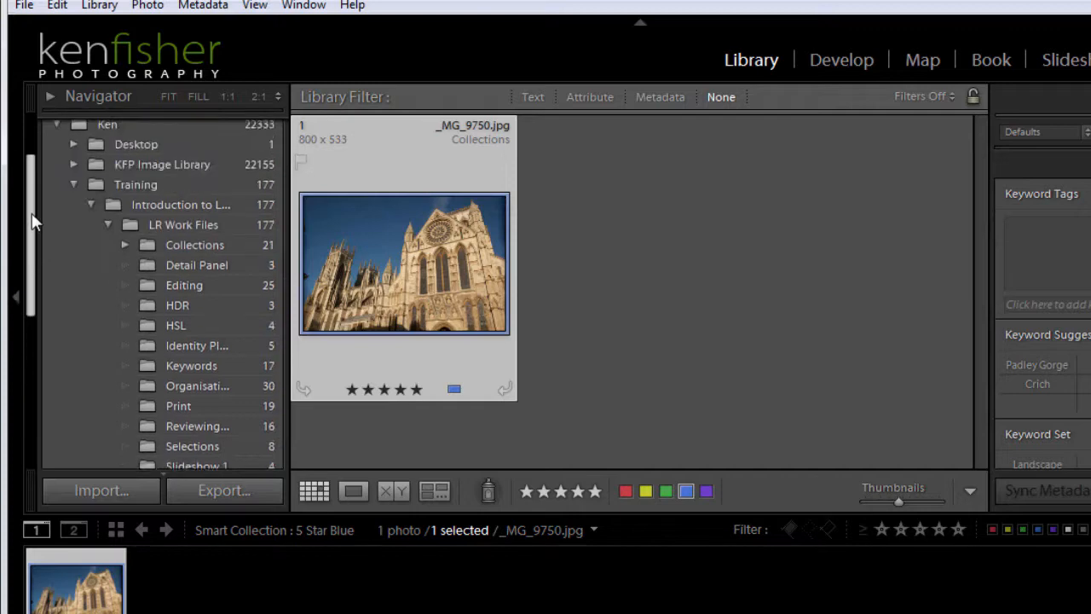
left_click(217, 245)
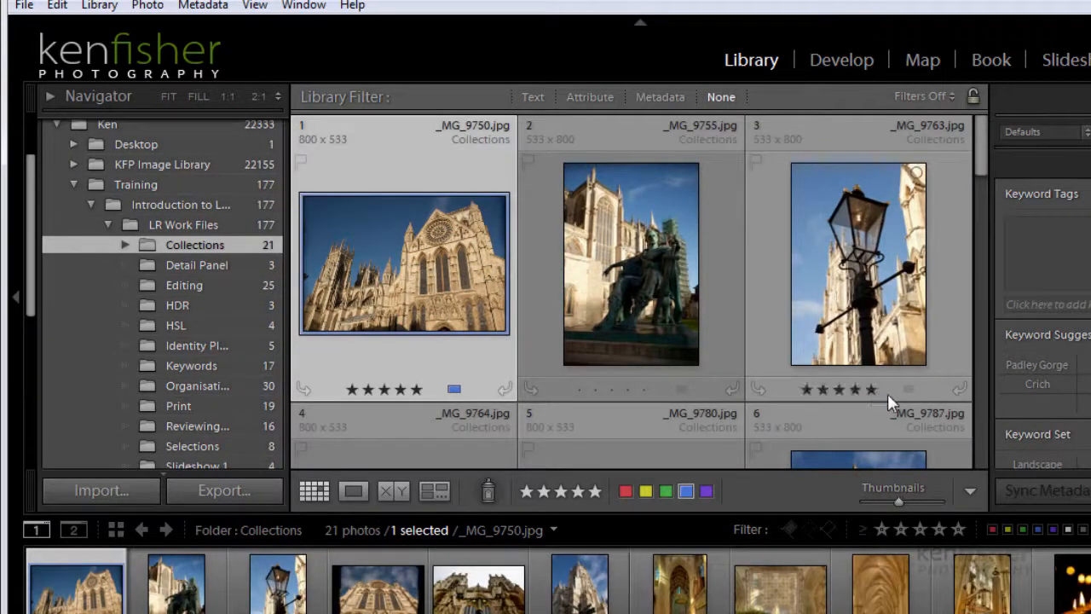
left_click(909, 389)
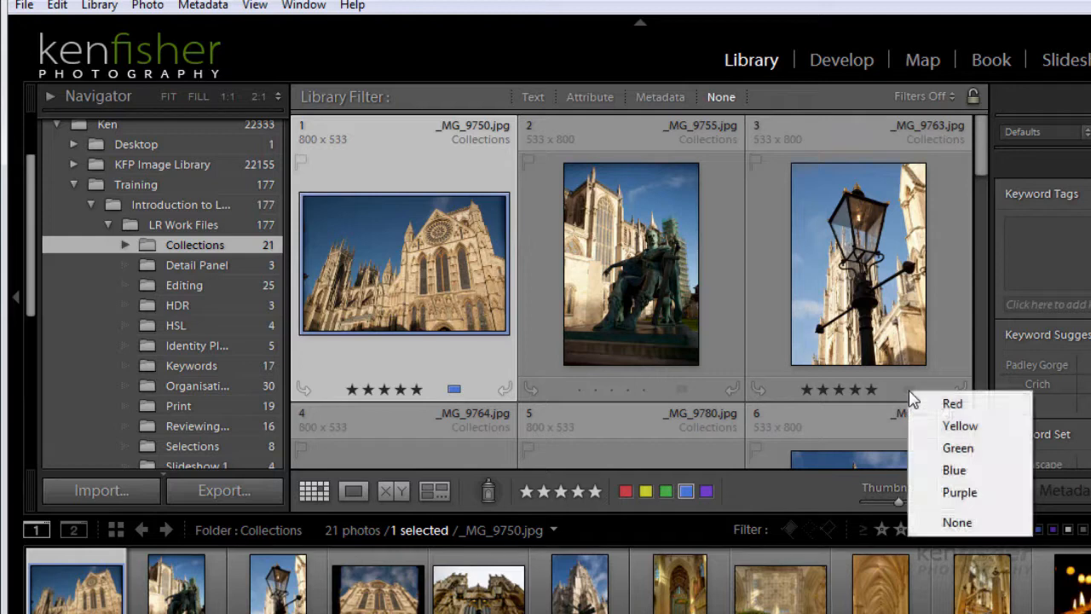
left_click(972, 471)
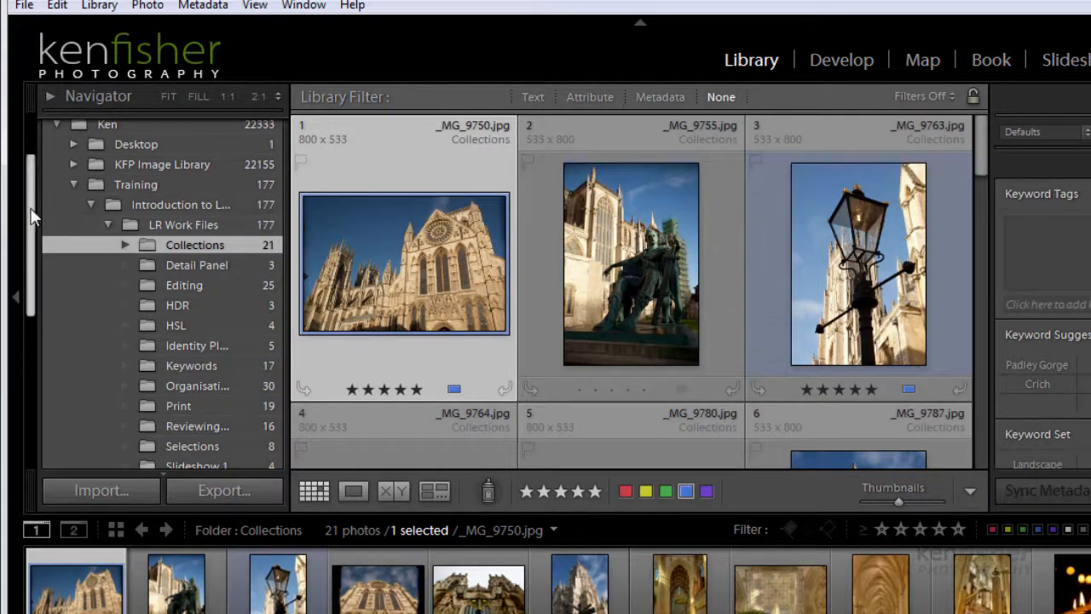
left_click_drag(31, 217, 38, 365)
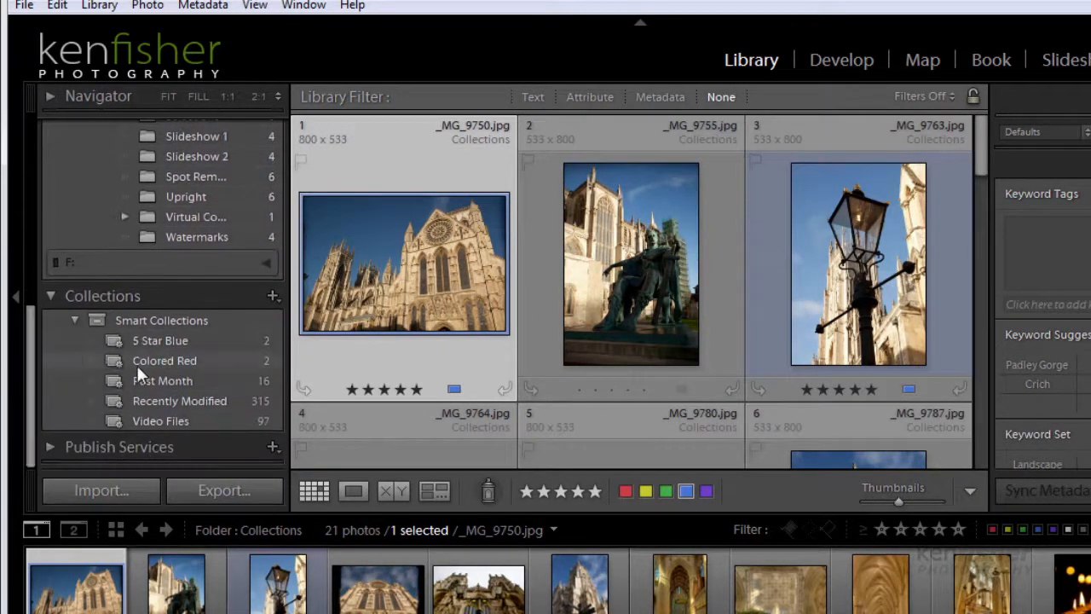
Show the 5 Star Blue smart collection and change the colour label of _MG_9763.jpg to green
left_click(235, 341)
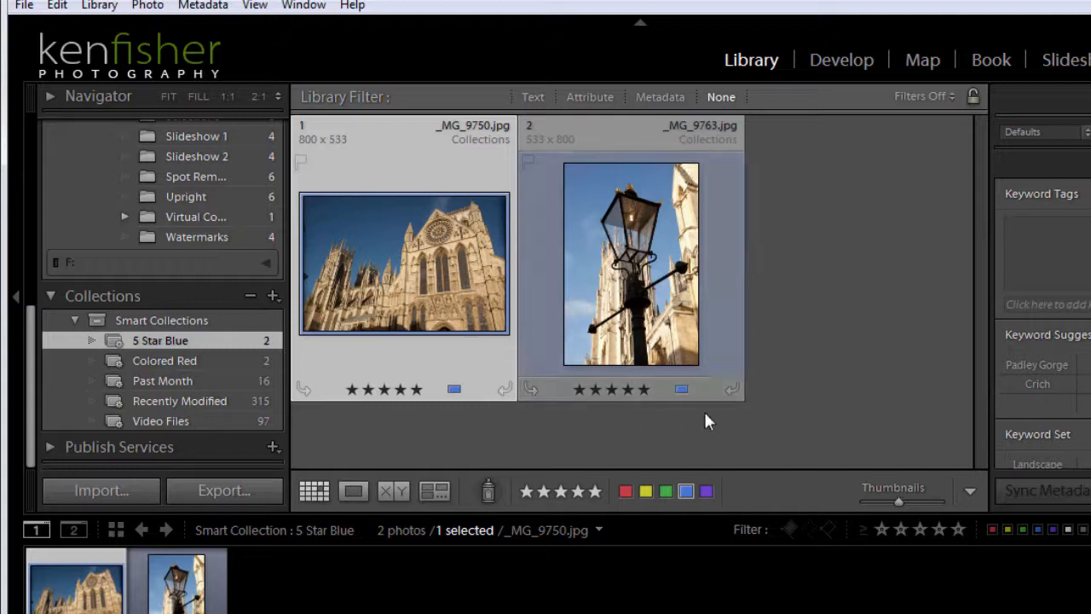
left_click(682, 389)
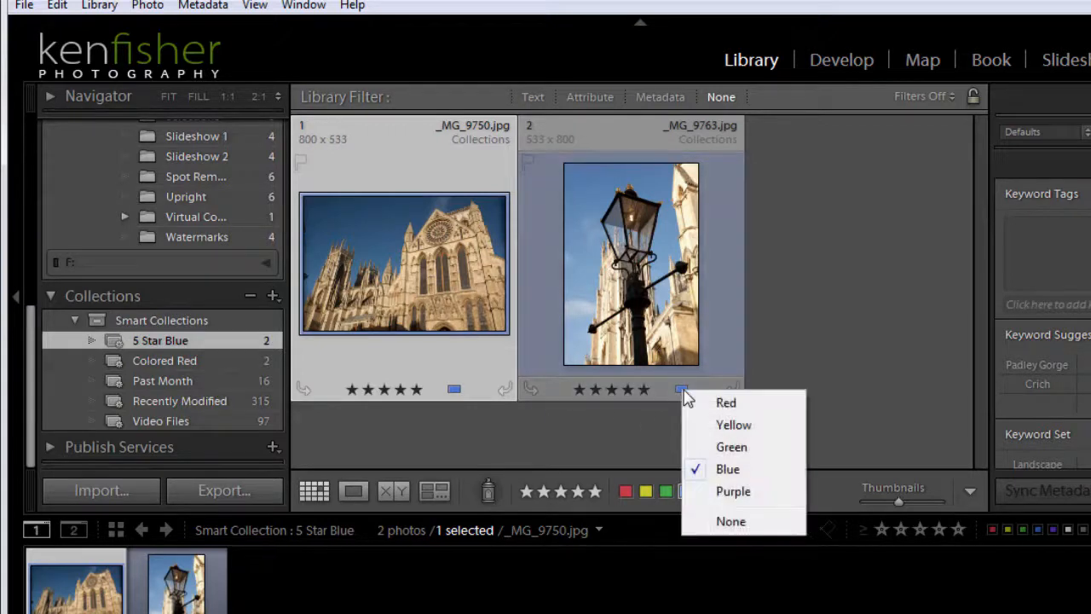
left_click(736, 447)
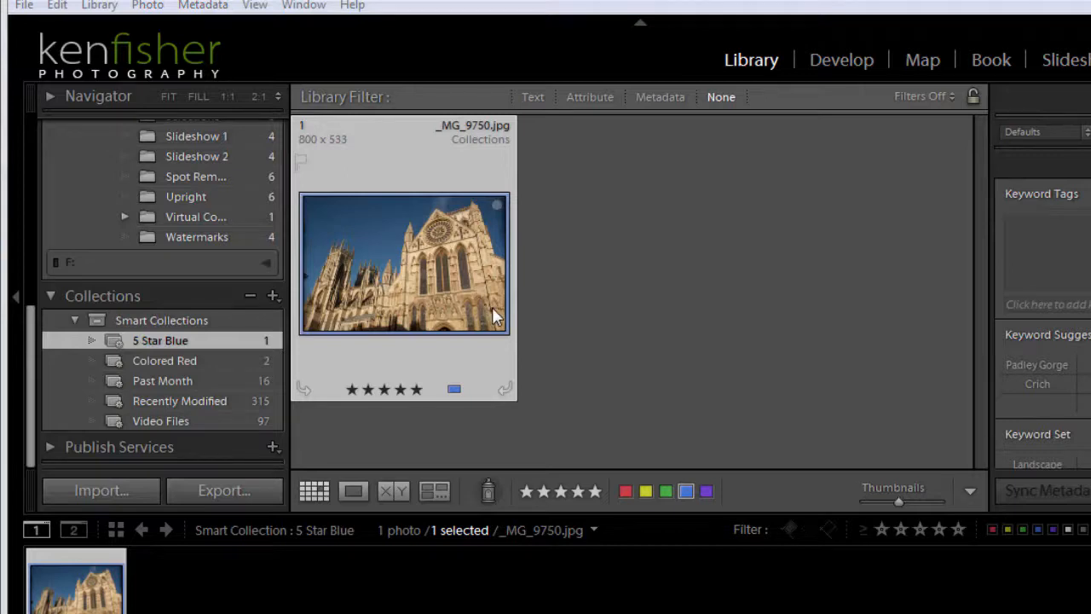
Try to remove _MG_9750.jpg directly from the 5 Star Blue smart collection, and take away its five-star rating
right_click(405, 263)
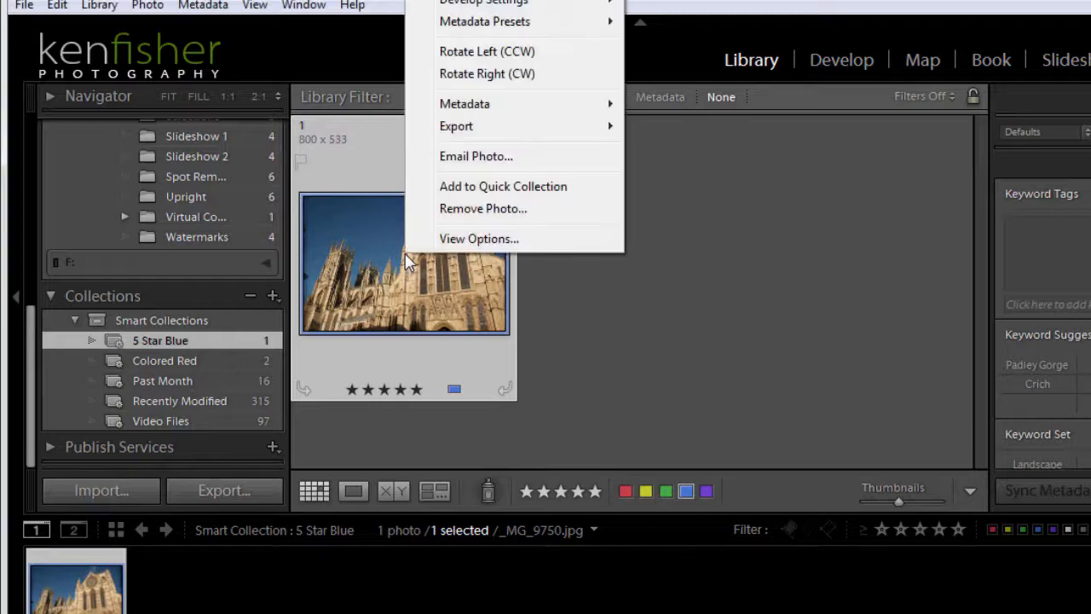
left_click(500, 211)
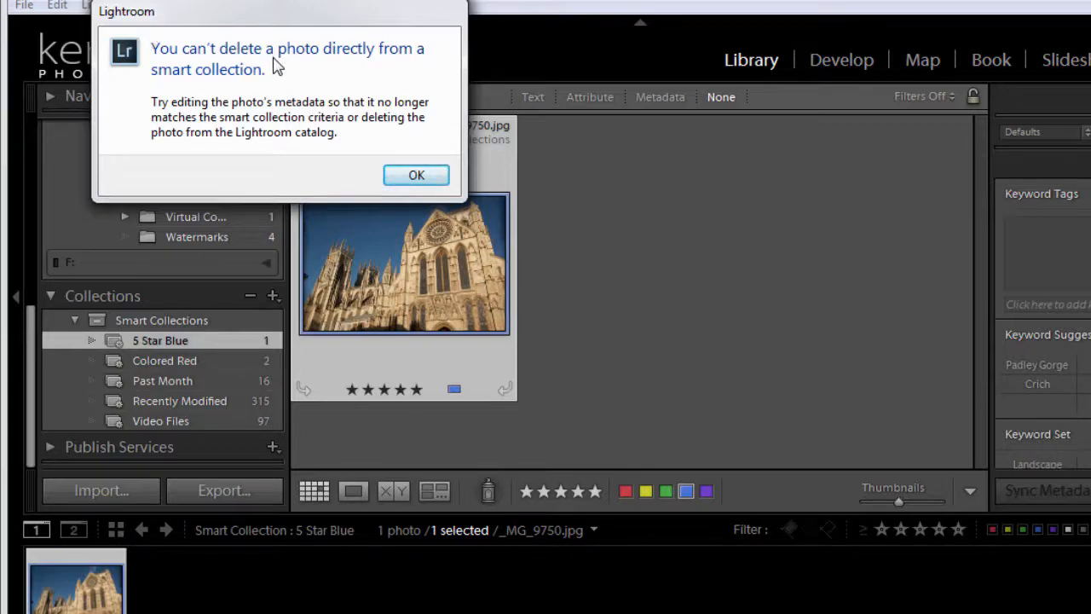
left_click(416, 176)
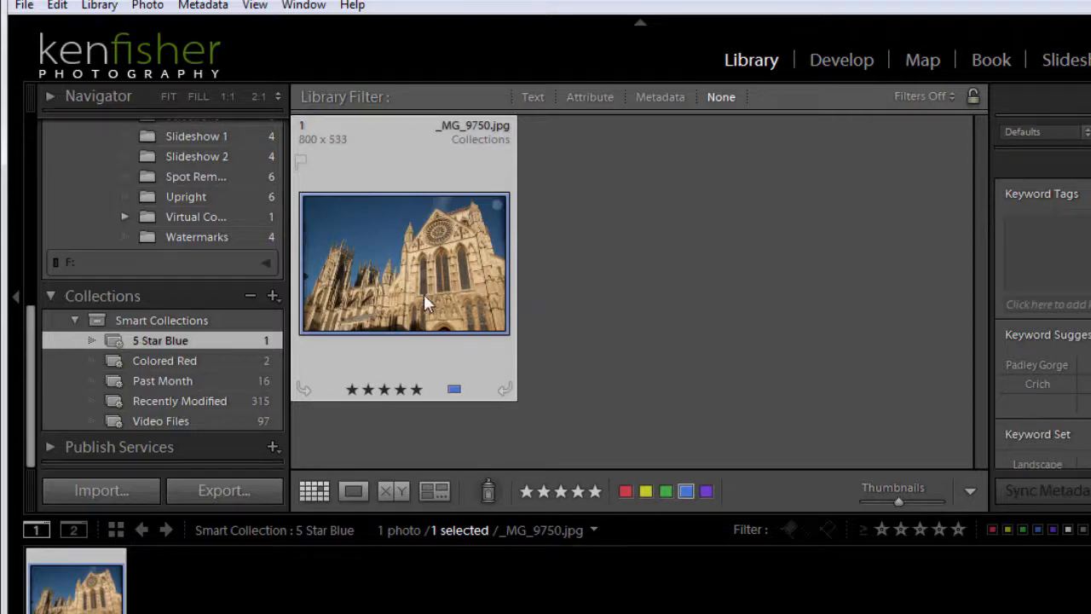
left_click(418, 397)
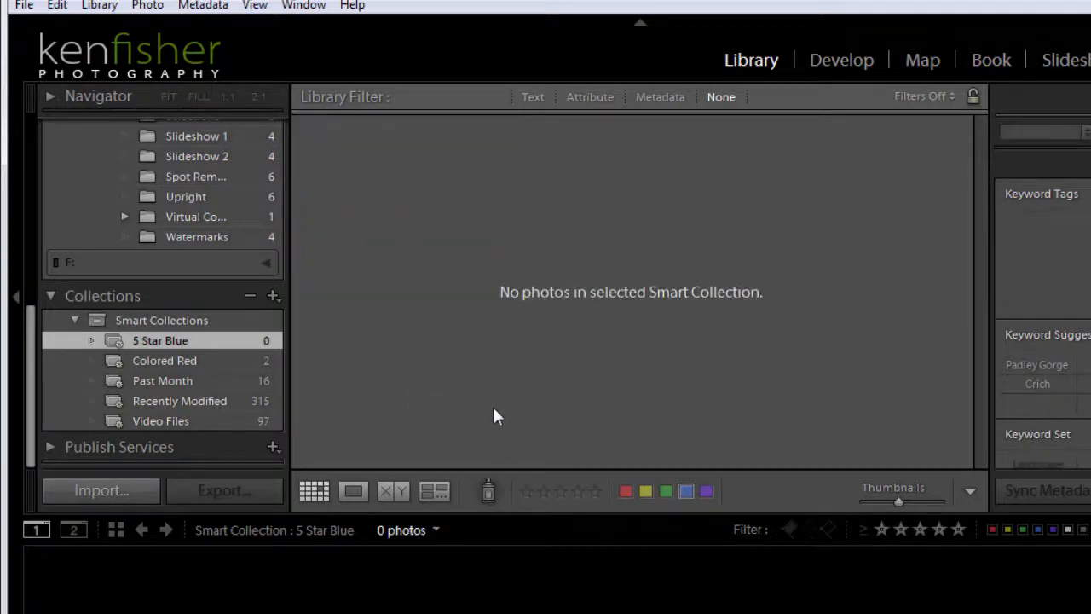